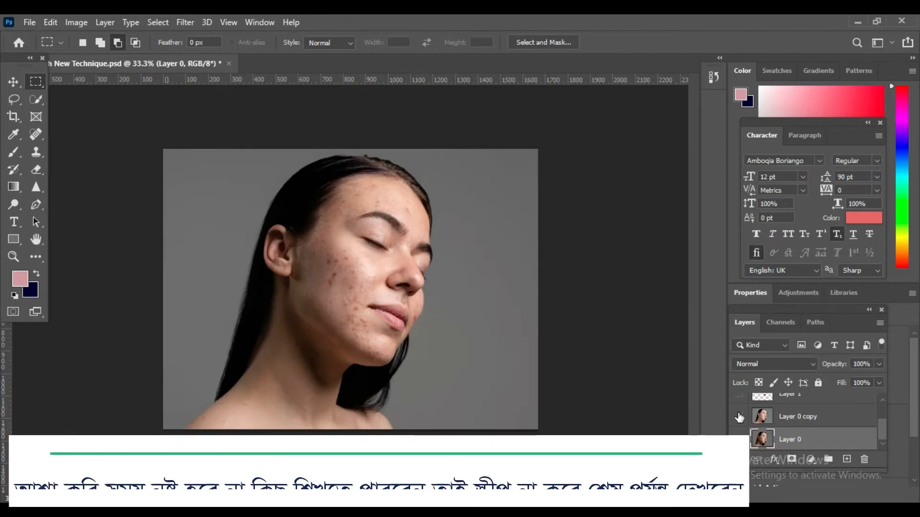
Step: Compare the retouched portrait with the original by toggling the visibility of Layer 1 and Layer 0 copy
left_click(739, 417)
left_click(740, 397)
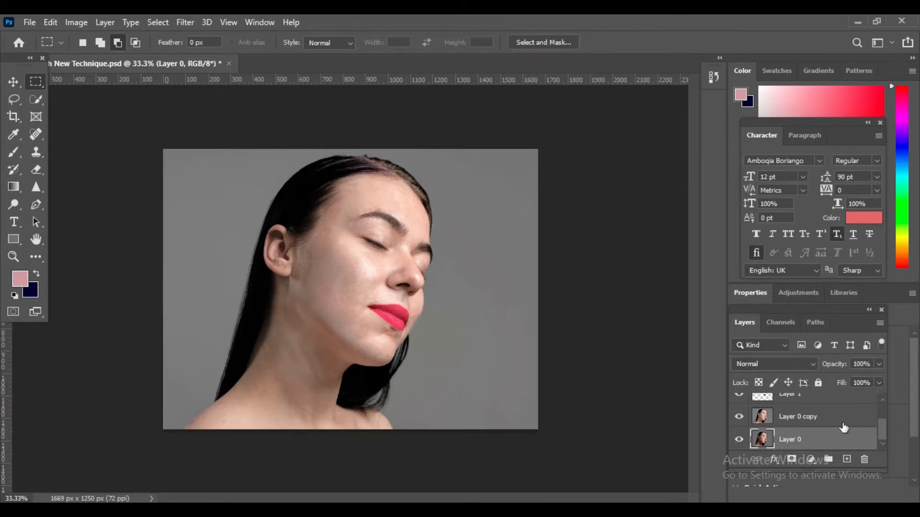
left_click(738, 416)
key("ctrl+plus")
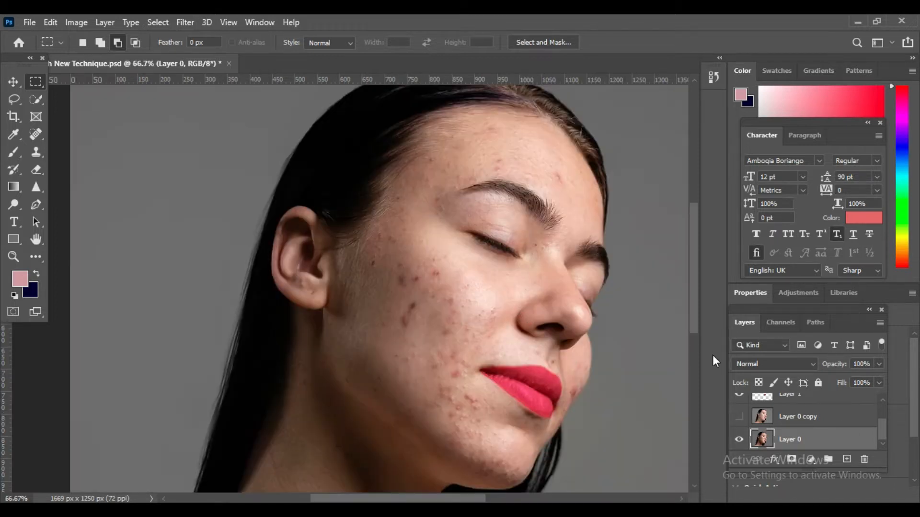
left_click(738, 396)
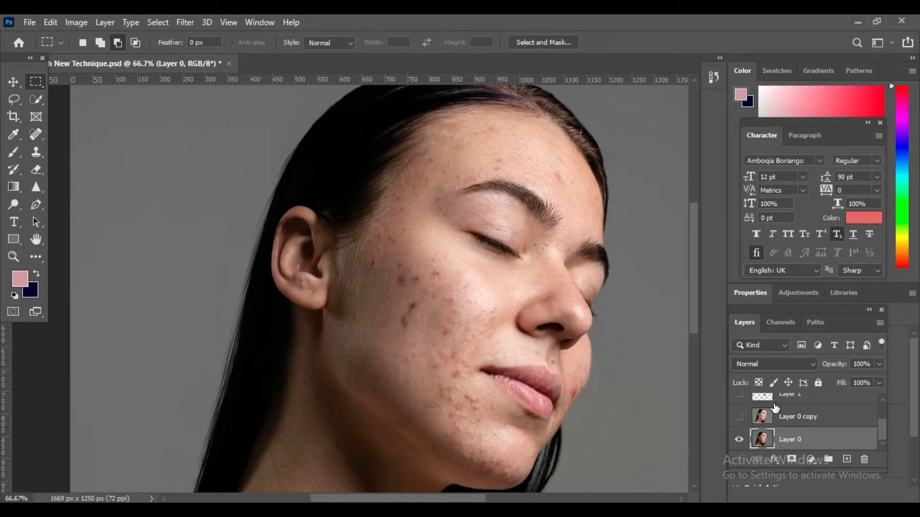
left_click(738, 417)
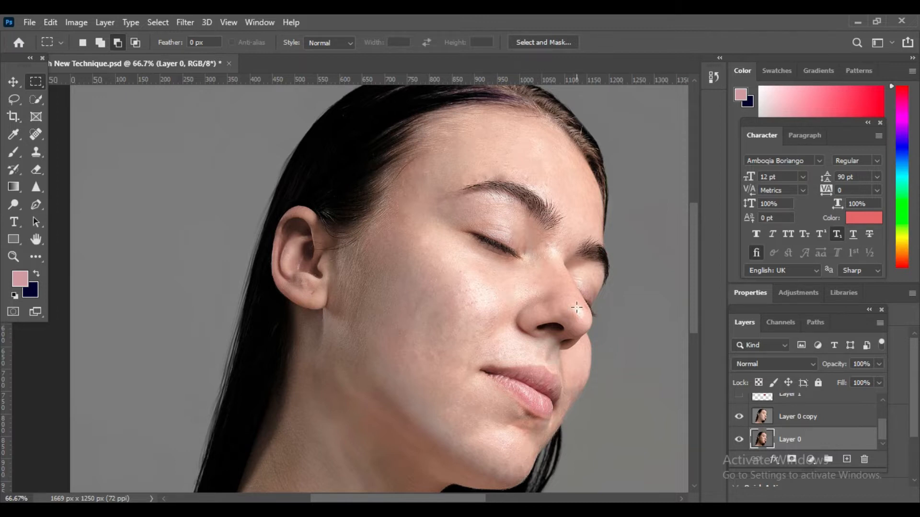
scroll(576, 308, "down", 3)
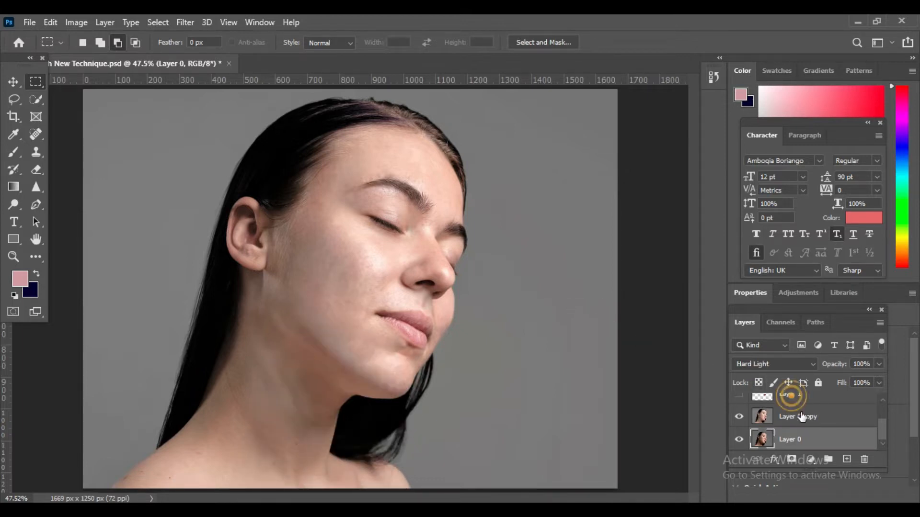
Step: Delete Layer 1 and the old Layer 0 copy, and duplicate Layer 0 as a fresh retouching layer
left_click(791, 396)
left_click(802, 429, "shift")
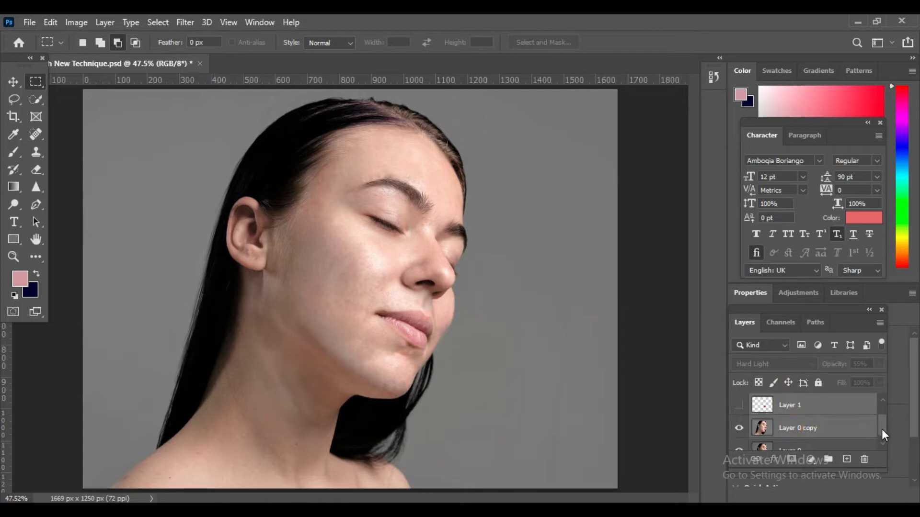
key("Delete")
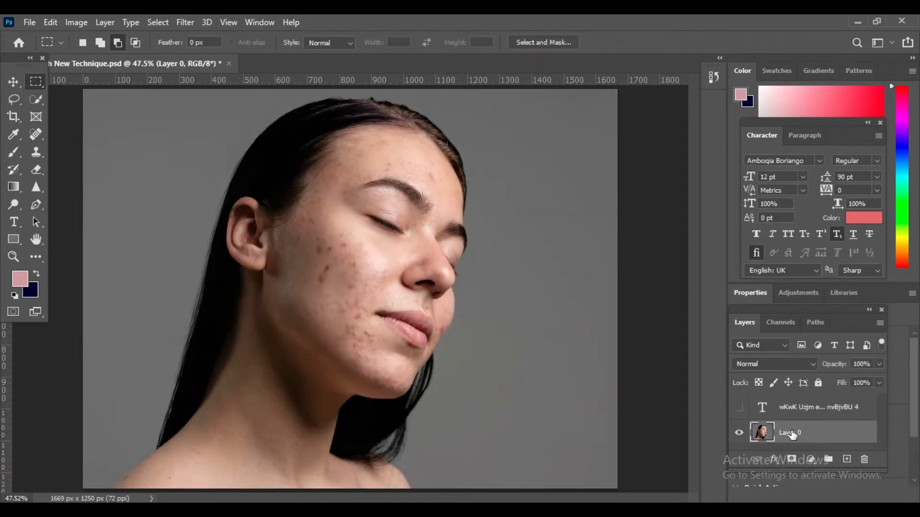
left_click(810, 434)
left_click_drag(821, 432, 846, 459)
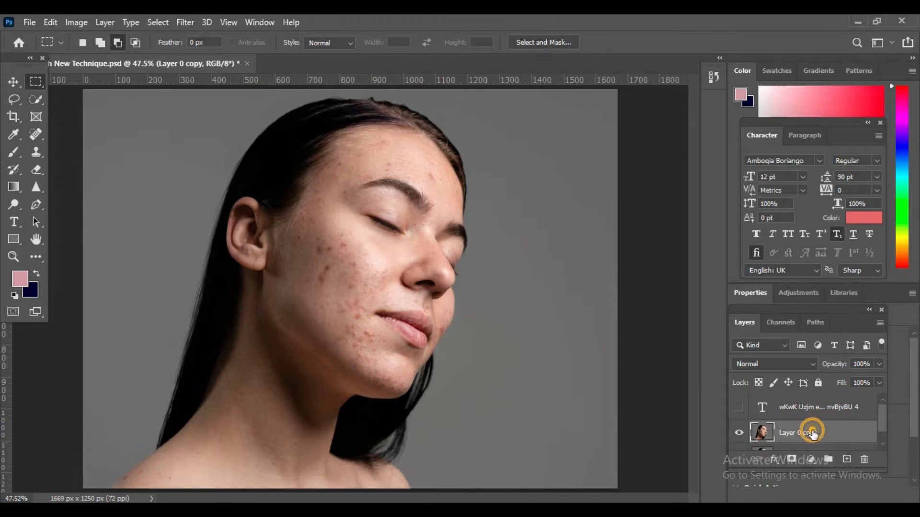
Step: Heal the dark acne spots in the middle of the cheek with the Spot Healing Brush at size 30, Content-Aware
key("ctrl+1")
left_click_drag(382, 276, 371, 259)
left_click_drag(359, 379, 362, 358)
left_click_drag(361, 314, 359, 349)
left_click_drag(359, 294, 355, 345)
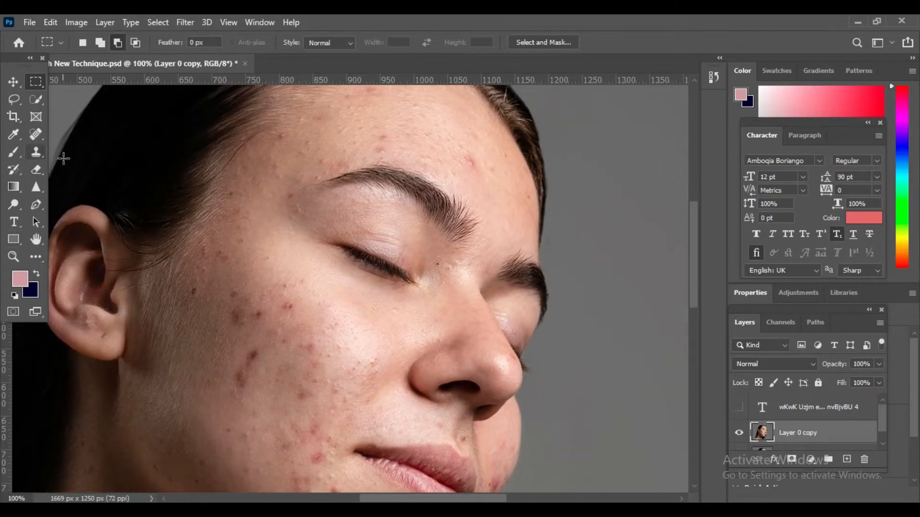
left_click(36, 137)
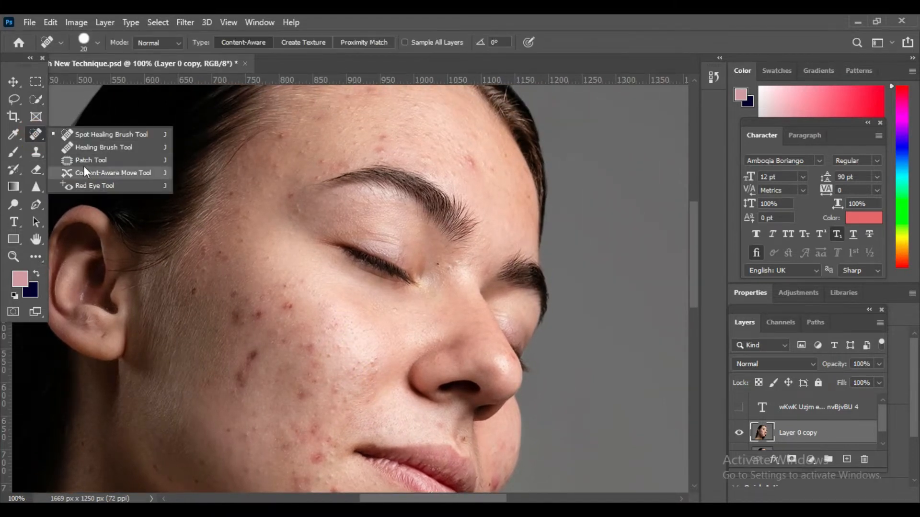
left_click(90, 134)
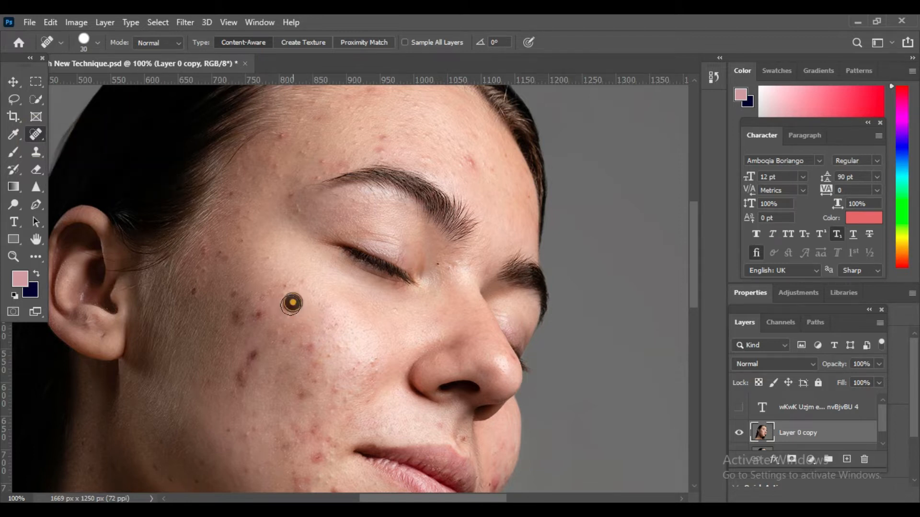
left_click_drag(299, 315, 299, 315)
left_click_drag(232, 318, 247, 341)
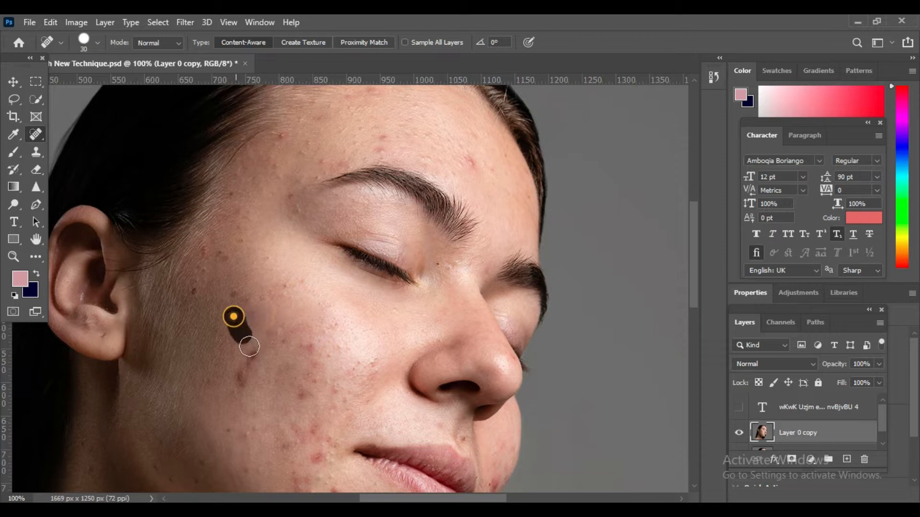
left_click(254, 362)
left_click(243, 376)
left_click(268, 369)
left_click(242, 351)
left_click(251, 353)
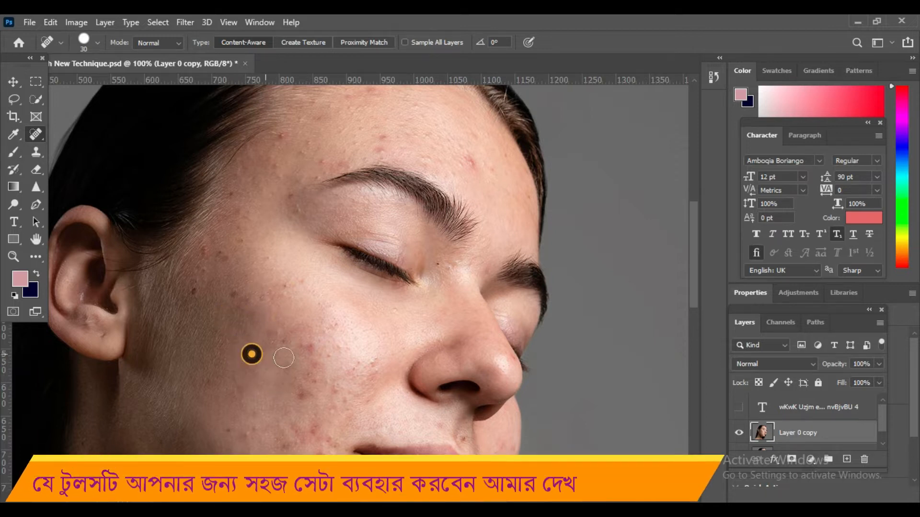
left_click(306, 349)
left_click(305, 384)
Step: Heal the small blemishes on the temple and upper cheek near the hairline with the Spot Healing Brush
left_click(195, 291)
left_click(207, 257)
left_click(220, 253)
left_click(236, 249)
left_click(213, 243)
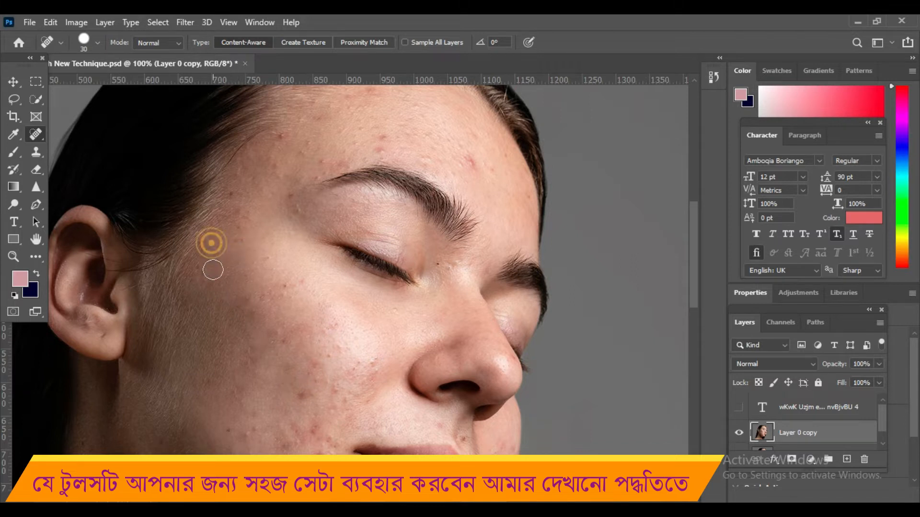
left_click(234, 248)
left_click(238, 194)
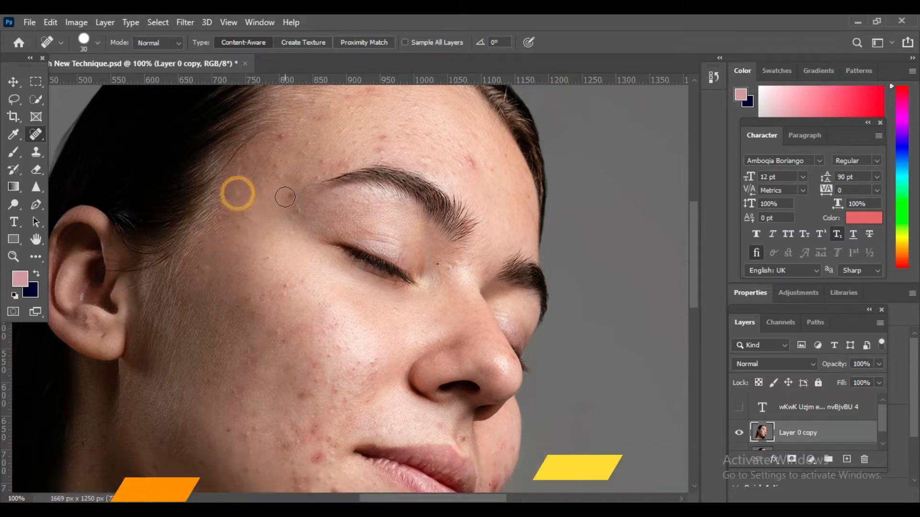
Step: Heal the red spots on the forehead above the eyebrow and beside its outer end
left_click(285, 195)
left_click(276, 170)
left_click(281, 138)
left_click(320, 159)
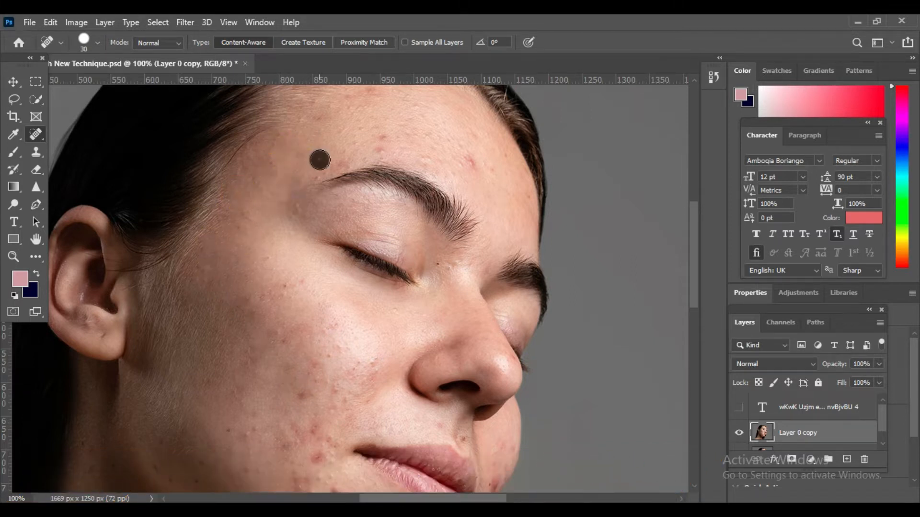
left_click(338, 164)
left_click(382, 144)
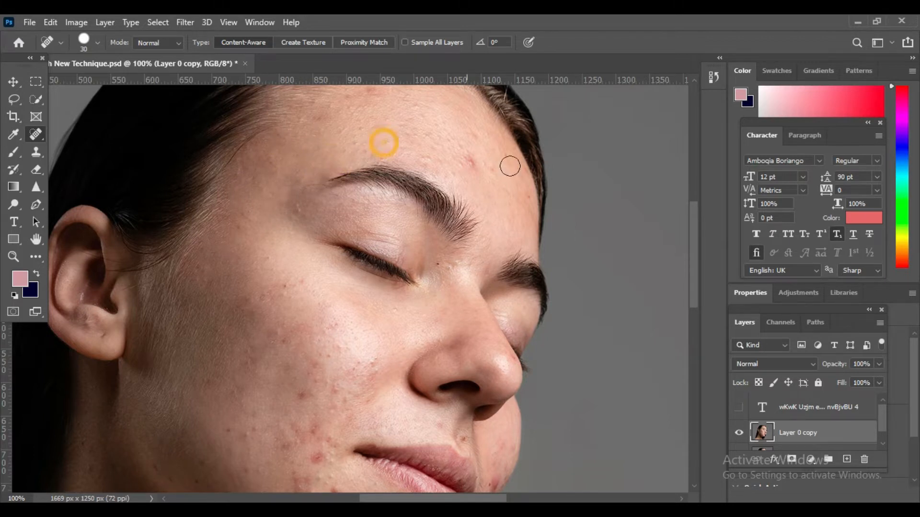
left_click(476, 162)
left_click(456, 176)
left_click(474, 165)
left_click(490, 166)
left_click(452, 142)
Step: Heal the fine blemishes on the cheek below the closed eye, working at 200% magnification
key("ctrl+plus")
left_click(348, 293)
left_click(372, 288)
left_click(436, 305)
left_click(383, 259)
left_click(472, 210)
left_click(359, 233)
left_click(327, 233)
left_click(265, 159)
left_click(228, 111)
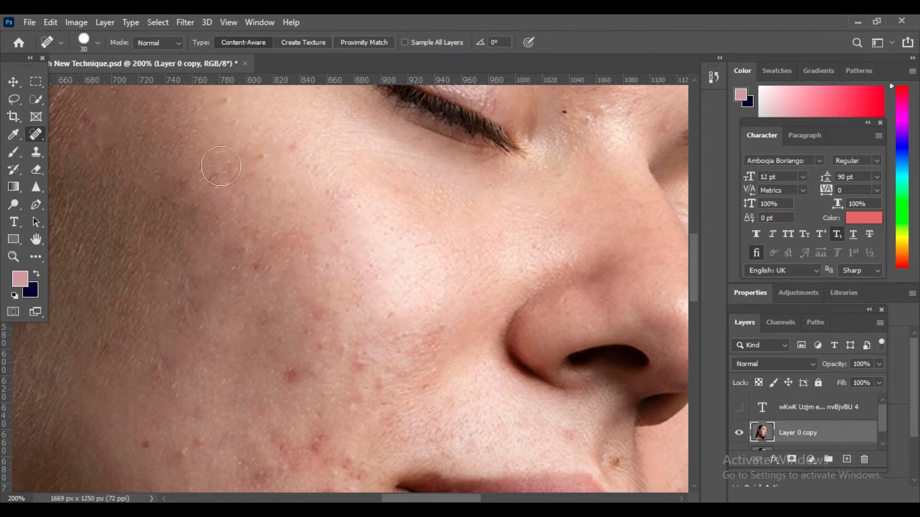
Step: Remove the clustered red spots on the cheek between the nose and the corner of the mouth
left_click_drag(337, 318, 348, 212)
left_click(292, 267)
left_click(367, 257)
left_click(401, 223)
left_click(334, 216)
left_click(358, 254)
left_click_drag(360, 325, 398, 236)
left_click(374, 290)
left_click(381, 268)
left_click(328, 267)
left_click(368, 309)
left_click(327, 256)
left_click(308, 284)
Step: Heal the scattered spots on the outer cheek toward the ear and jaw
left_click_drag(323, 312, 378, 258)
left_click(304, 194)
left_click(256, 196)
left_click(185, 297)
left_click(194, 260)
left_click(132, 290)
left_click(103, 272)
Step: Heal the acne marks on the lower cheek around and below the corner of the mouth
left_click(294, 354)
left_click(380, 310)
left_click_drag(483, 326, 483, 353)
left_click(436, 349)
left_click(429, 376)
left_click(465, 376)
left_click(436, 398)
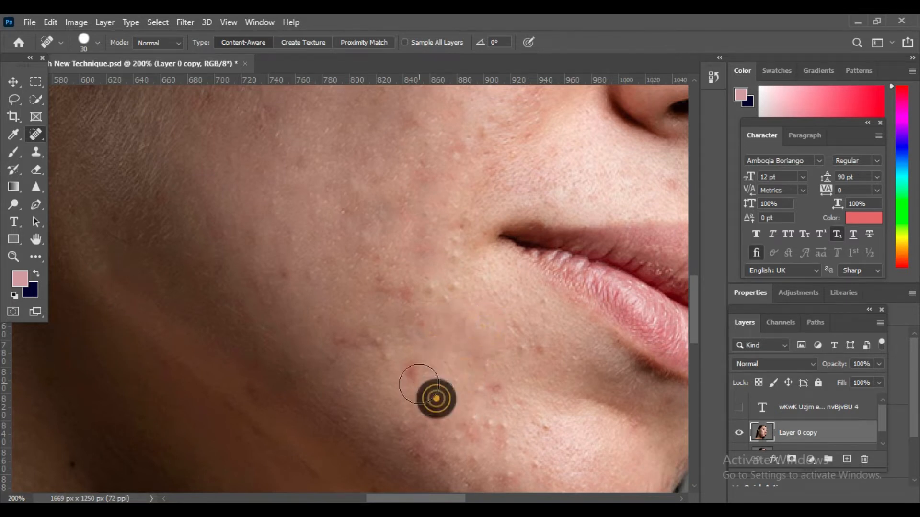
left_click(382, 352)
left_click(433, 293)
left_click(509, 348)
left_click(542, 347)
left_click(416, 318)
left_click(353, 349)
Step: Heal the bumps and blemishes on the chin and the skin below the lips
left_click_drag(419, 402, 382, 187)
left_click(460, 296)
left_click(452, 257)
left_click(503, 202)
left_click(522, 180)
left_click(405, 232)
left_click(401, 302)
left_click(487, 294)
left_click(520, 292)
left_click(496, 331)
left_click(526, 372)
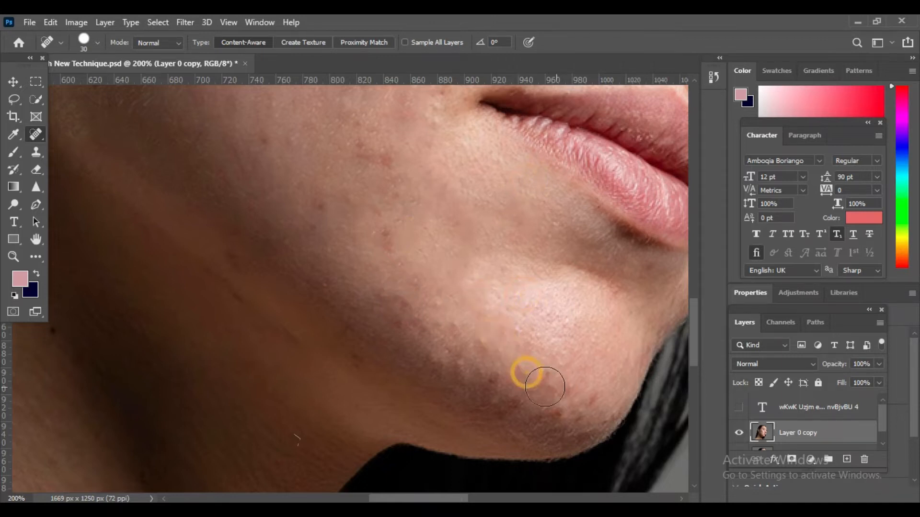
left_click(498, 382)
left_click(479, 372)
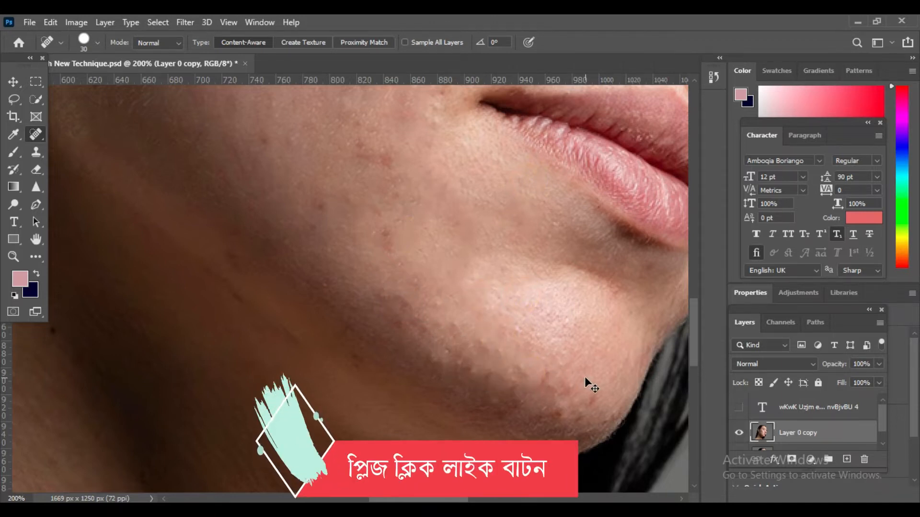
left_click(530, 382)
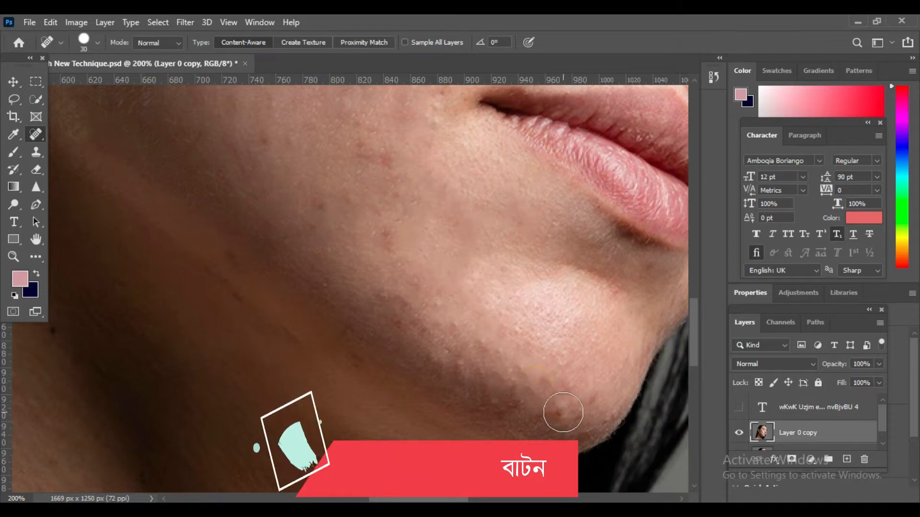
Step: Reduce the healing brush to size 15 and clean up the small marks along the chin edge and jawline
key("bracketleft")
key("bracketleft")
key("bracketleft")
left_click(555, 416)
left_click(595, 399)
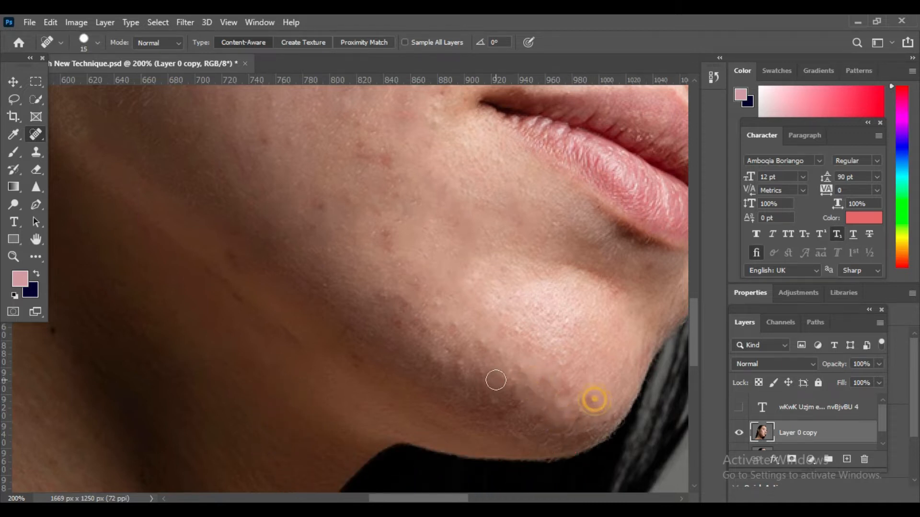
left_click(402, 320)
left_click(456, 322)
left_click(388, 299)
left_click(424, 310)
left_click(409, 305)
left_click(467, 355)
Step: Enlarge the healing brush to size 25 and heal the remaining marks on the cheek at 100% magnification
key("ctrl+minus")
left_click_drag(472, 209, 435, 321)
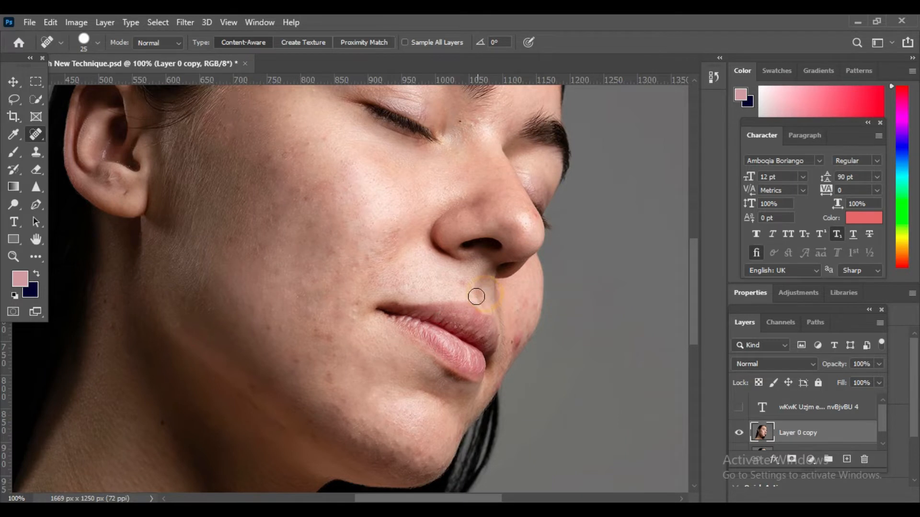
left_click(301, 205)
left_click(330, 140)
left_click_drag(314, 264, 350, 173)
left_click(324, 246)
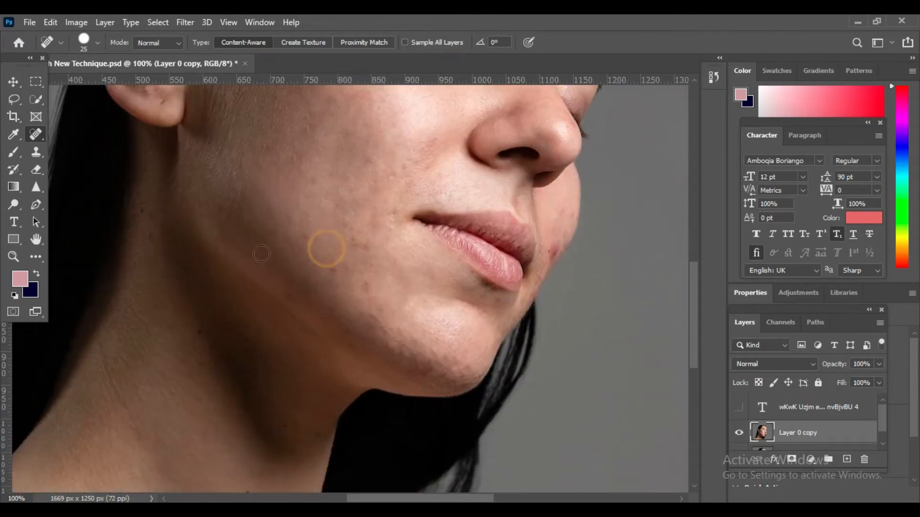
Step: Remove the small dark moles on the neck with the Spot Healing Brush
left_click(143, 207)
left_click(132, 260)
left_click(201, 329)
left_click(288, 430)
Step: Heal the leftover discoloured spots along the jaw and lower cheek
left_click(352, 347)
left_click(281, 293)
left_click(335, 267)
left_click(295, 240)
left_click(361, 249)
left_click(331, 266)
left_click(373, 287)
left_click(331, 267)
left_click(309, 239)
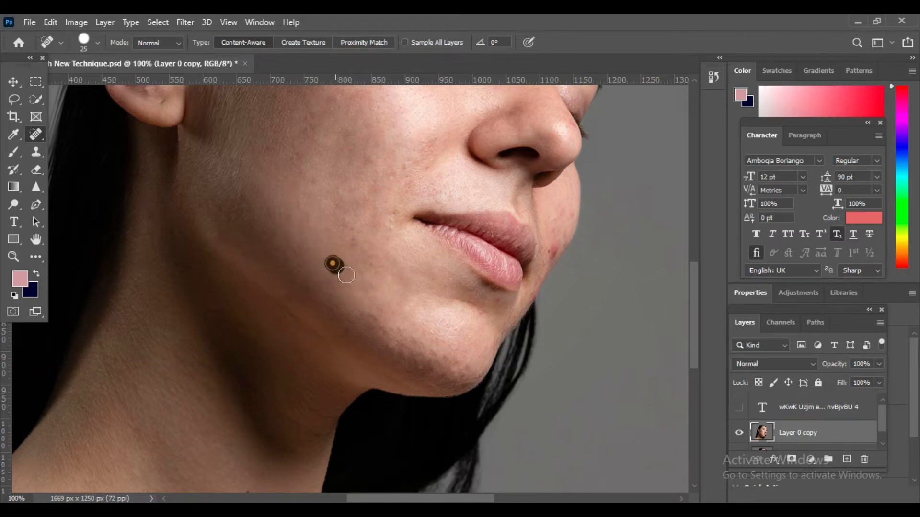
Step: Heal the red spots on the far cheek beside the lips and a mark by the near eye's outer corner
scroll(338, 271, "up", 5)
left_click(552, 360)
scroll(562, 368, "up", 2)
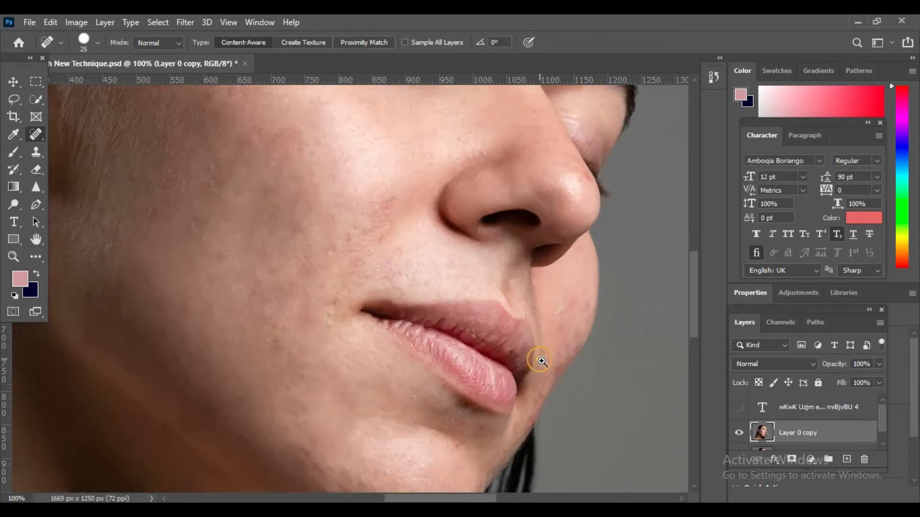
left_click(588, 243)
left_click(247, 248)
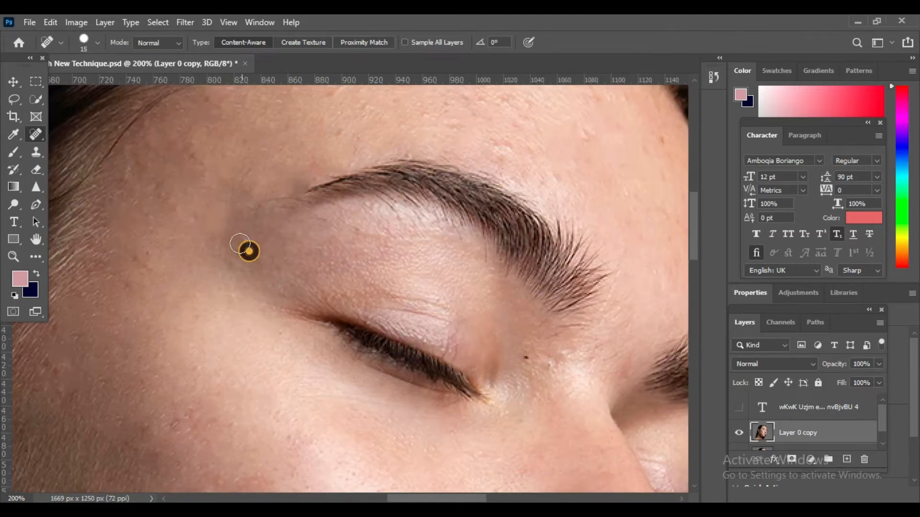
Step: Heal the small spots on the upper forehead near the hairline with the healing brush at size 15
left_click_drag(289, 216, 319, 361)
left_click(386, 172)
left_click(449, 166)
left_click(431, 156)
left_click(426, 148)
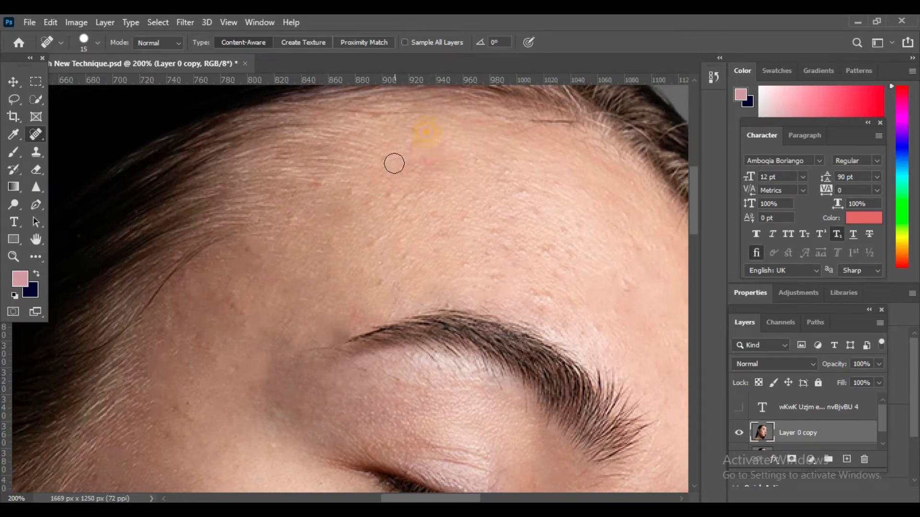
left_click(396, 203)
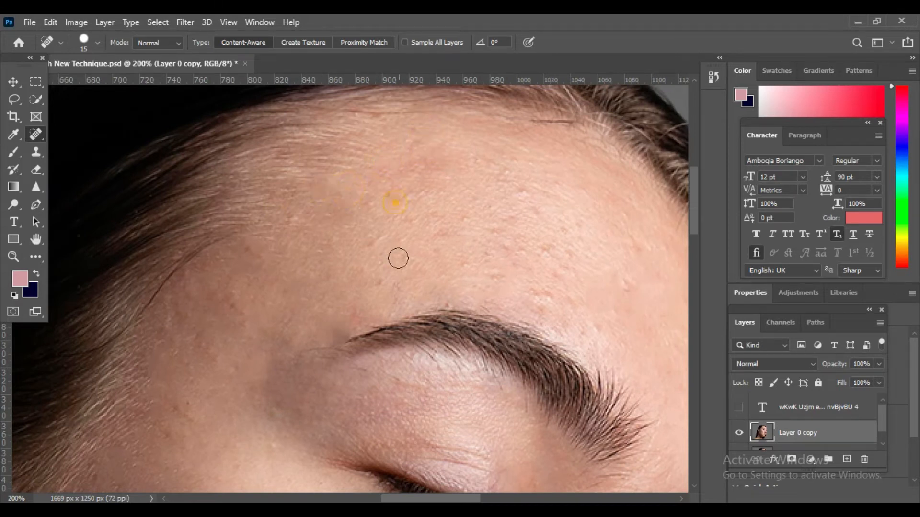
Step: Heal the fine bumps across the middle and lower forehead above the eyebrow
left_click(373, 244)
left_click(409, 261)
left_click(466, 266)
left_click(451, 301)
left_click(494, 278)
left_click(547, 298)
left_click(621, 284)
left_click(582, 259)
left_click(539, 249)
left_click(497, 249)
left_click(472, 222)
left_click(511, 162)
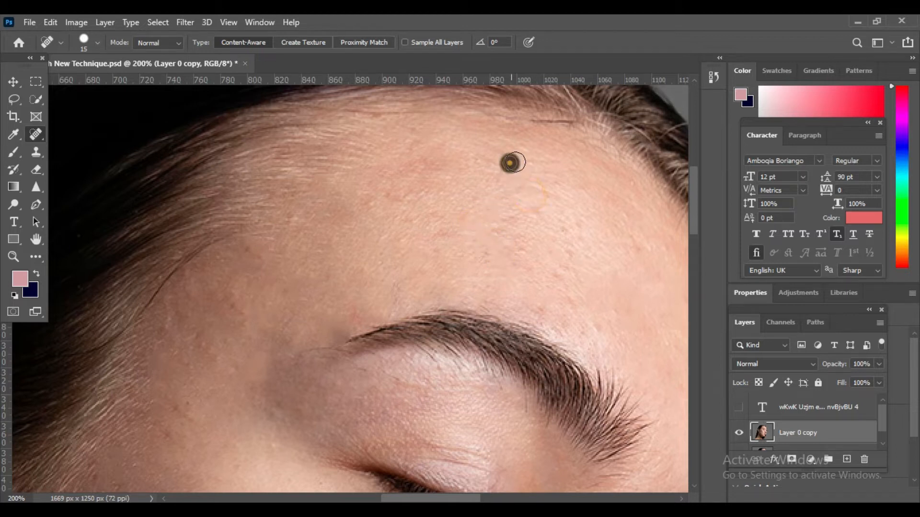
Step: Compare the healed skin with the original in the whole portrait by toggling the Layer 0 copy's visibility
key("ctrl+0")
left_click(738, 433)
left_click(738, 433)
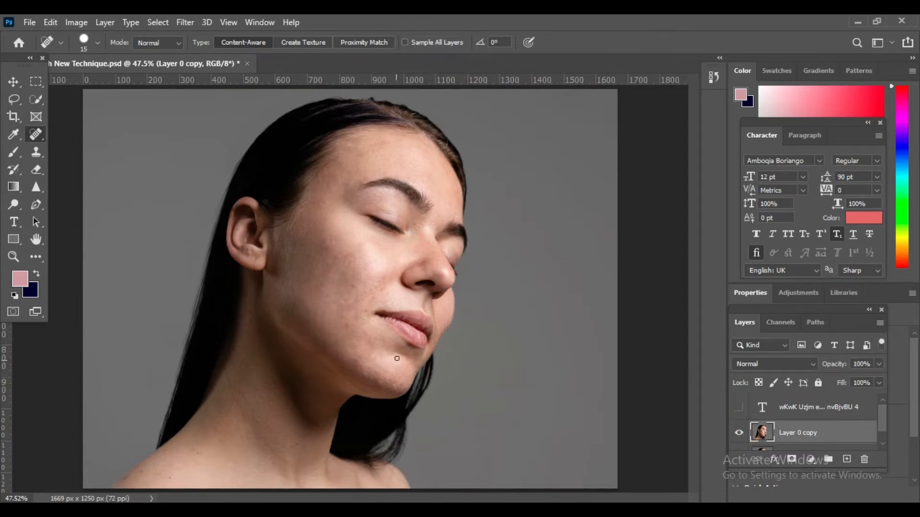
Step: Heal the small red spots between the near corner of the mouth and the nose fold with the size 15 healing brush
left_click(386, 321, "ctrl")
left_click(386, 322, "ctrl")
left_click(386, 322, "ctrl")
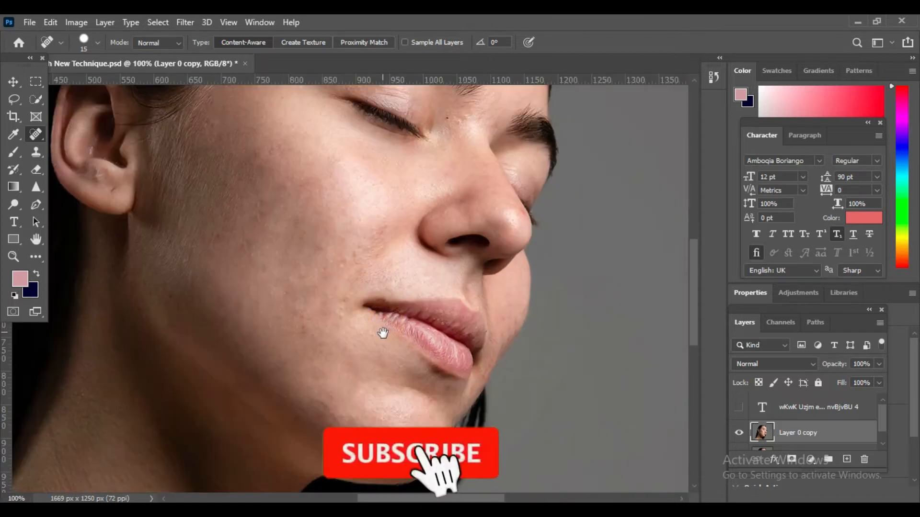
left_click(367, 358, "ctrl")
left_click_drag(339, 290, 361, 367)
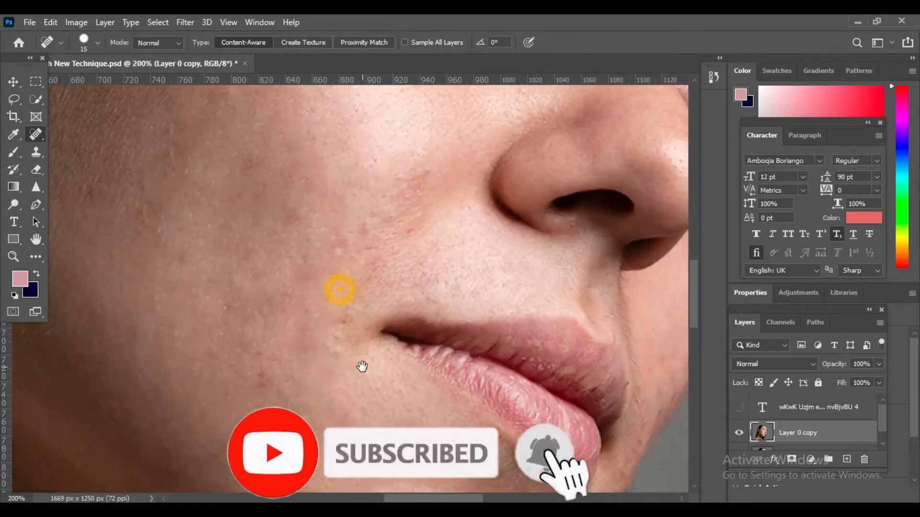
left_click(368, 232)
left_click(427, 179)
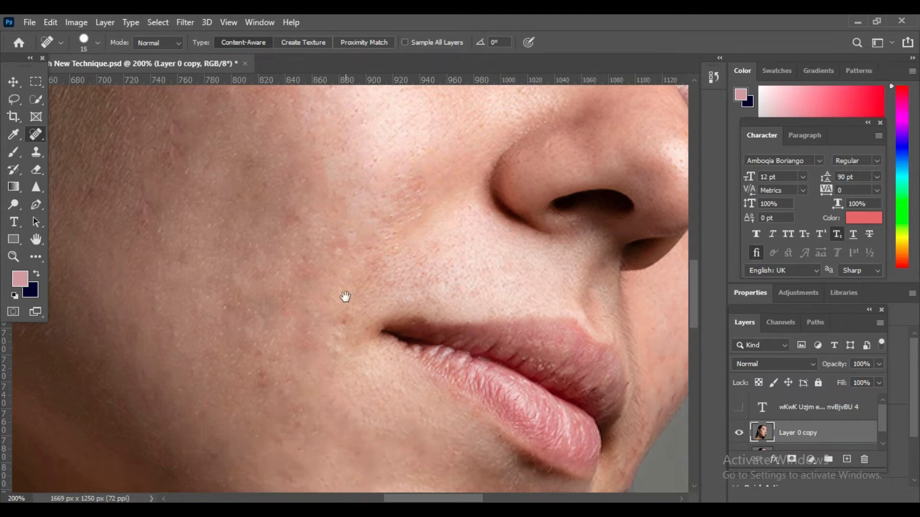
Step: Heal the remaining blemishes across the upper near cheek below the eye
left_click_drag(353, 252, 394, 335)
left_click_drag(383, 206, 392, 304)
left_click_drag(386, 226, 397, 297)
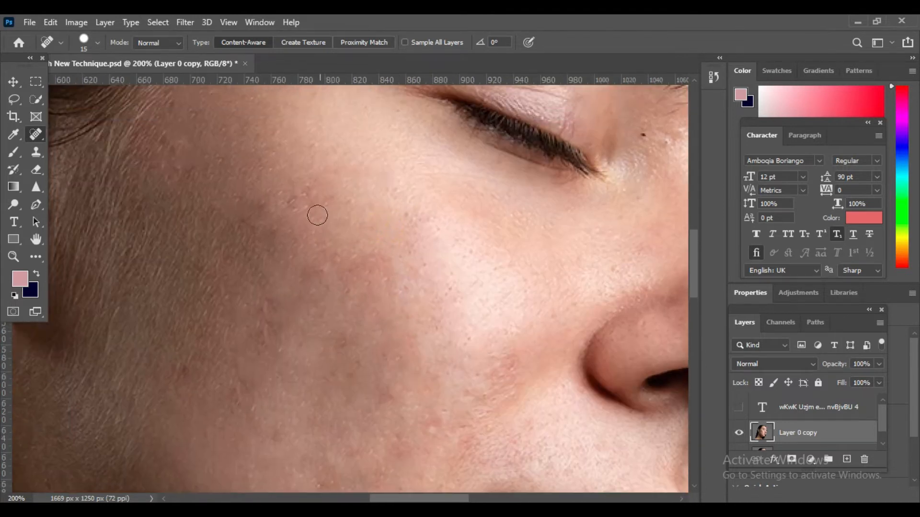
Step: Heal the marks on the lower cheek, on the chin below the lips and beside the near corner of the mouth
left_click_drag(385, 344, 411, 242)
left_click_drag(437, 366, 372, 246)
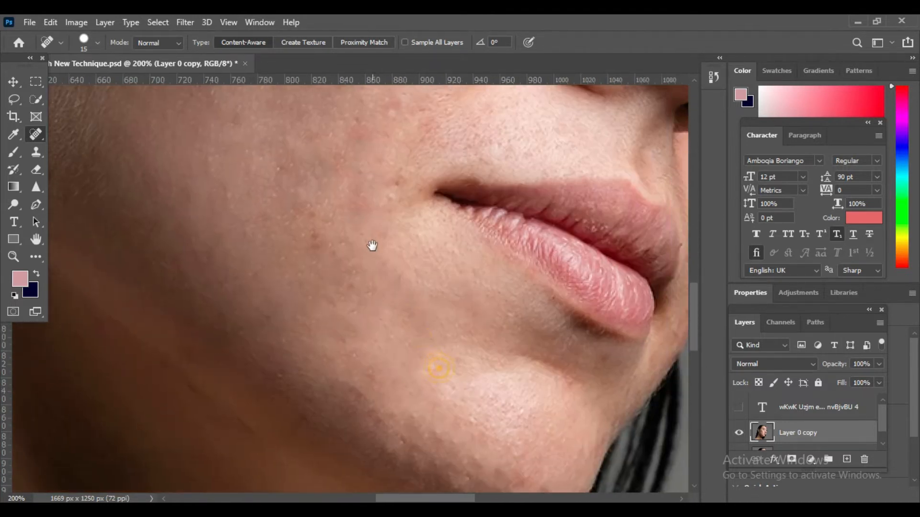
left_click_drag(459, 330, 370, 306)
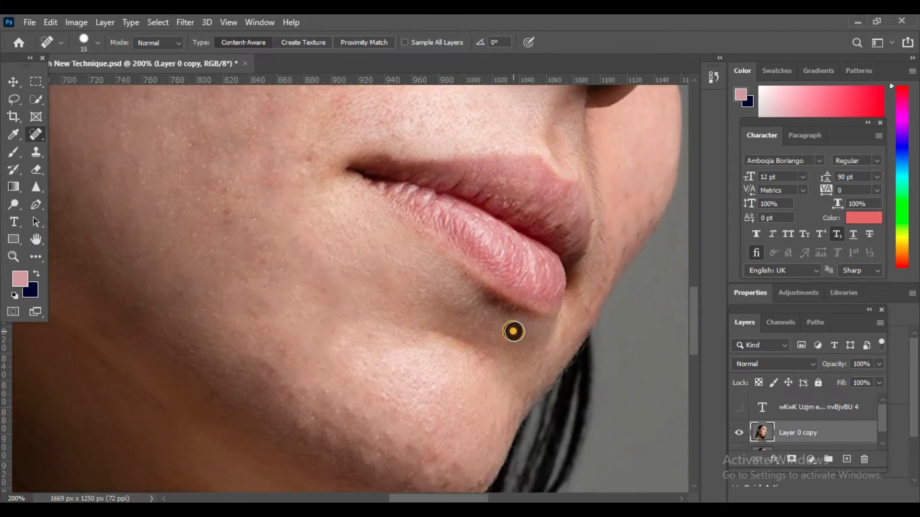
left_click_drag(343, 246, 353, 316)
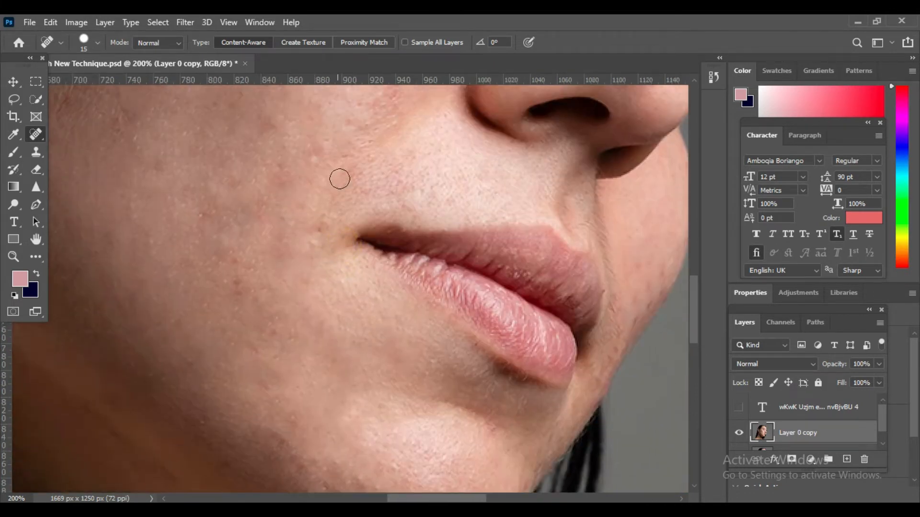
left_click_drag(415, 194, 384, 259)
left_click(359, 143)
Step: Switch to the Dodge tool with the range on Shadows and the exposure at 13%
key("ctrl+minus")
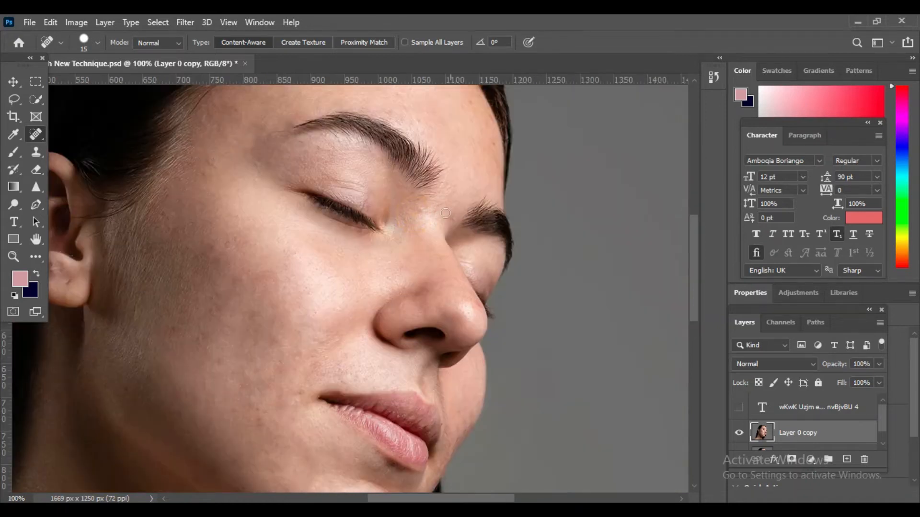
key("ctrl+minus")
left_click_drag(13, 205, 54, 206)
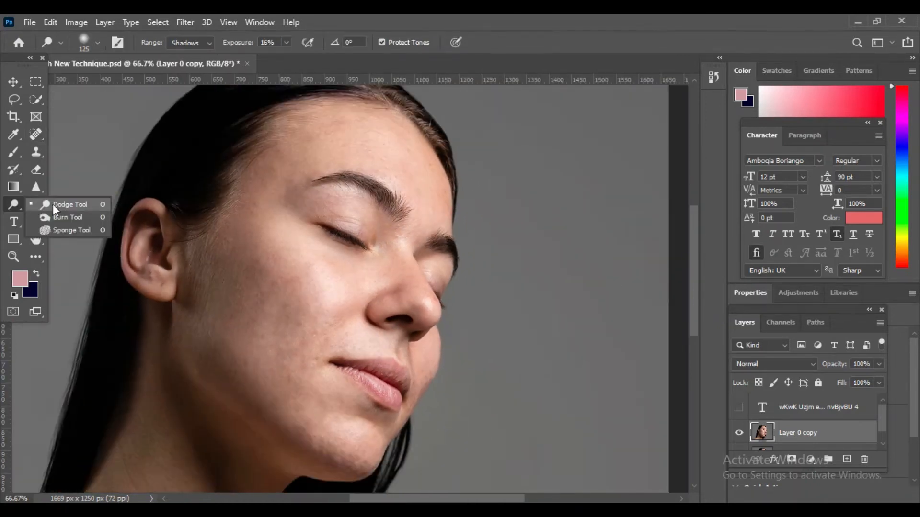
left_click(53, 204)
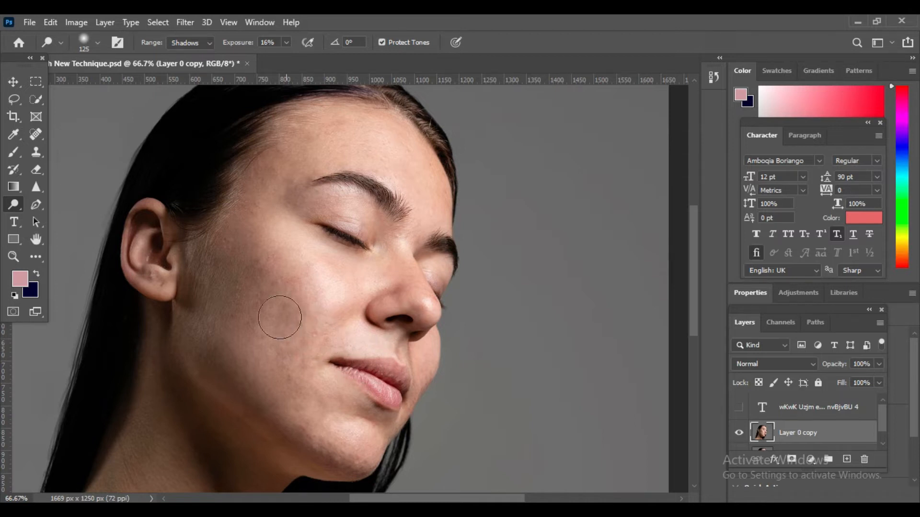
left_click(207, 43)
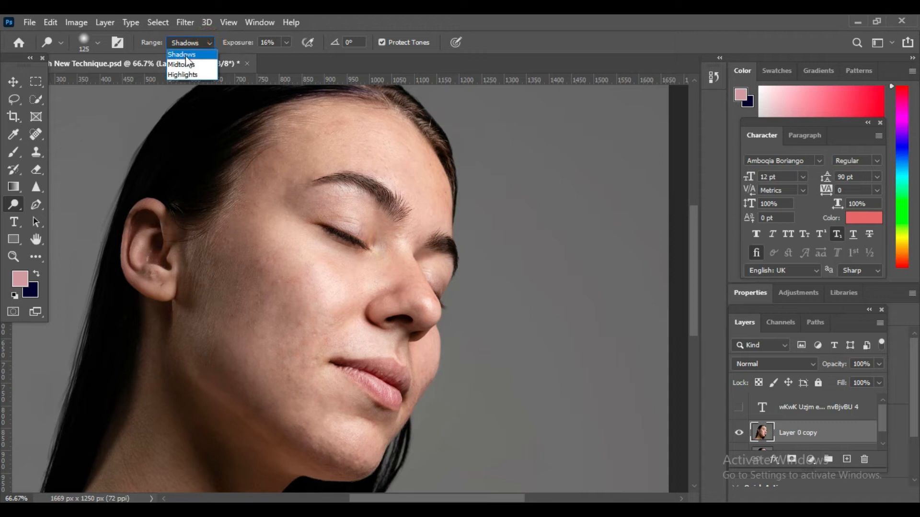
left_click(189, 55)
left_click(287, 42)
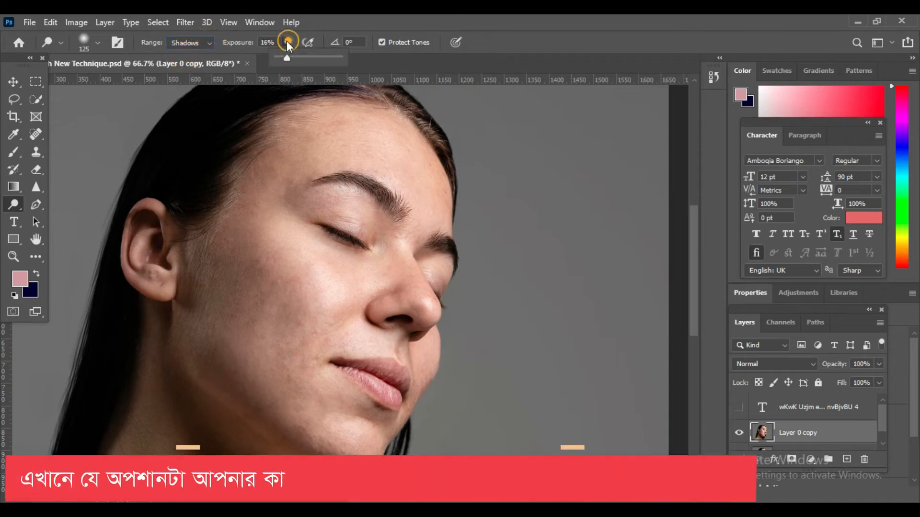
left_click_drag(286, 57, 283, 55)
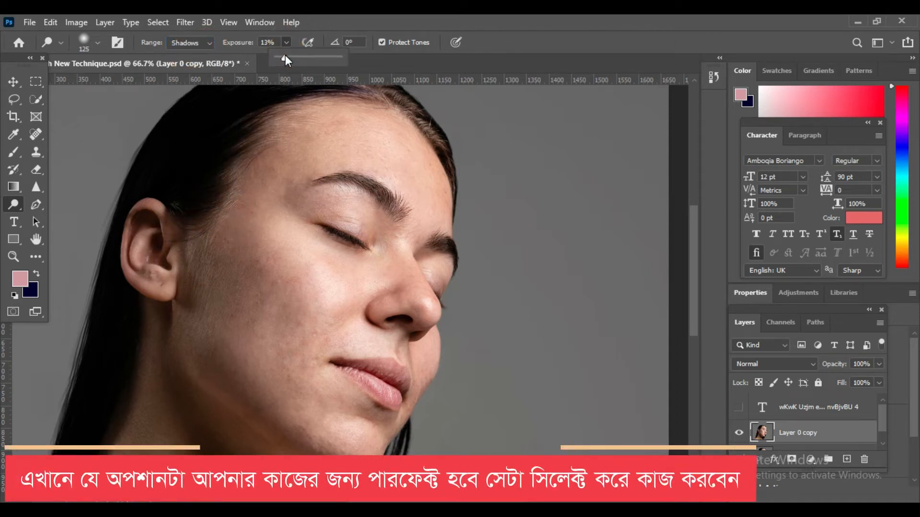
Step: Lighten the dark patches on the middle and lower near cheek with the Dodge tool at size 150
left_click(305, 313)
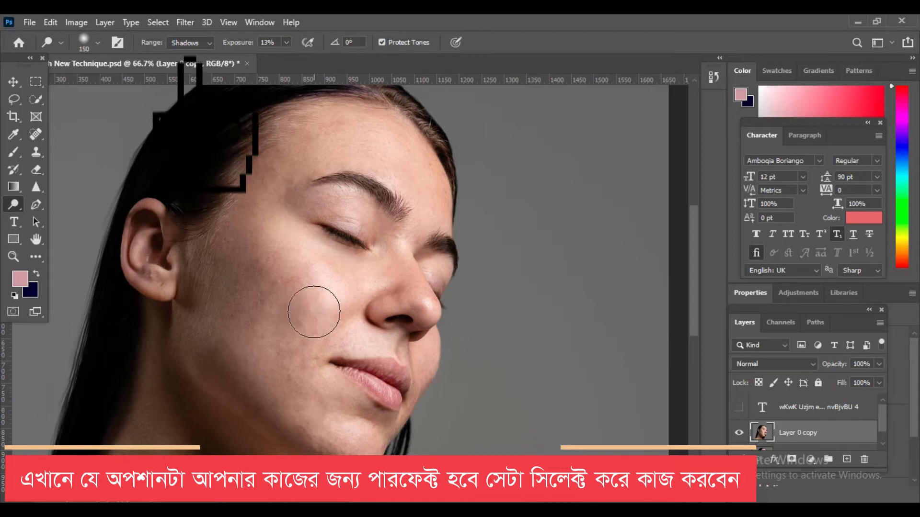
left_click(298, 312)
key("]")
mouse_move(279, 361)
left_mouse_down()
mouse_move(260, 329)
mouse_move(335, 300)
mouse_move(259, 356)
left_mouse_up()
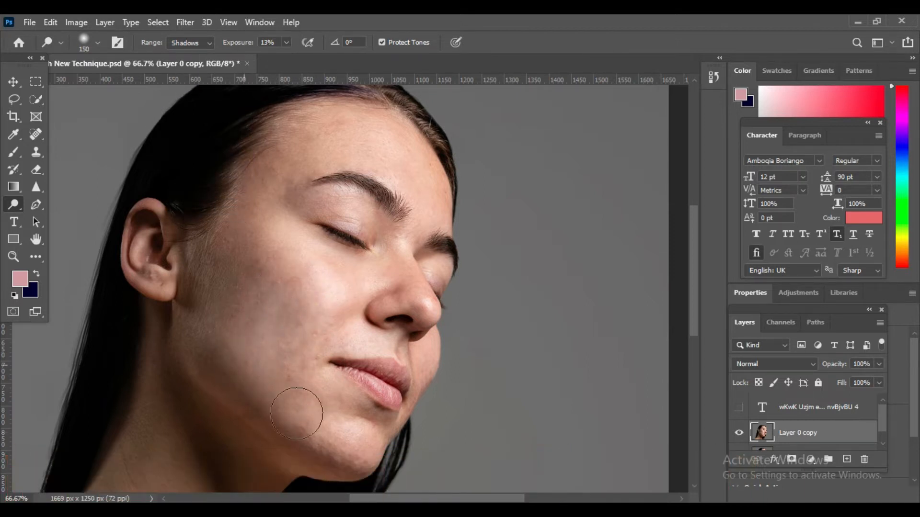
left_click(301, 312)
left_click(370, 302)
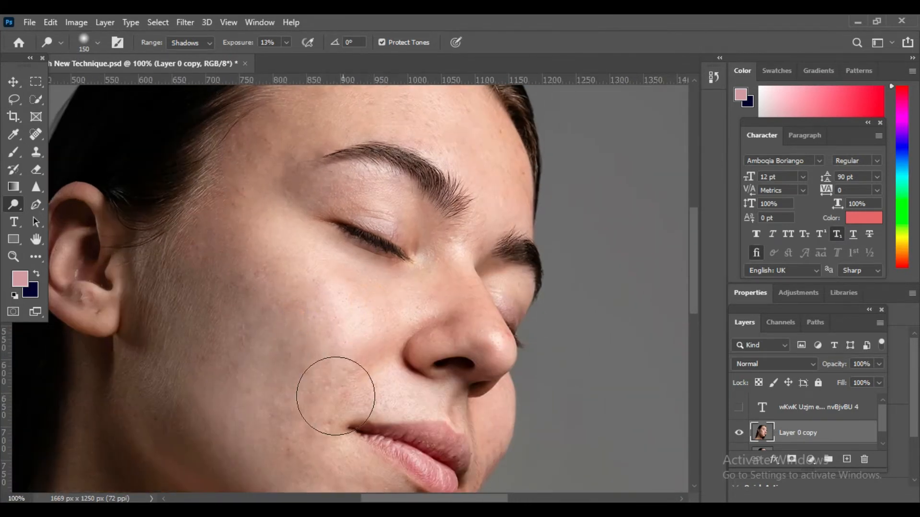
left_click(346, 370)
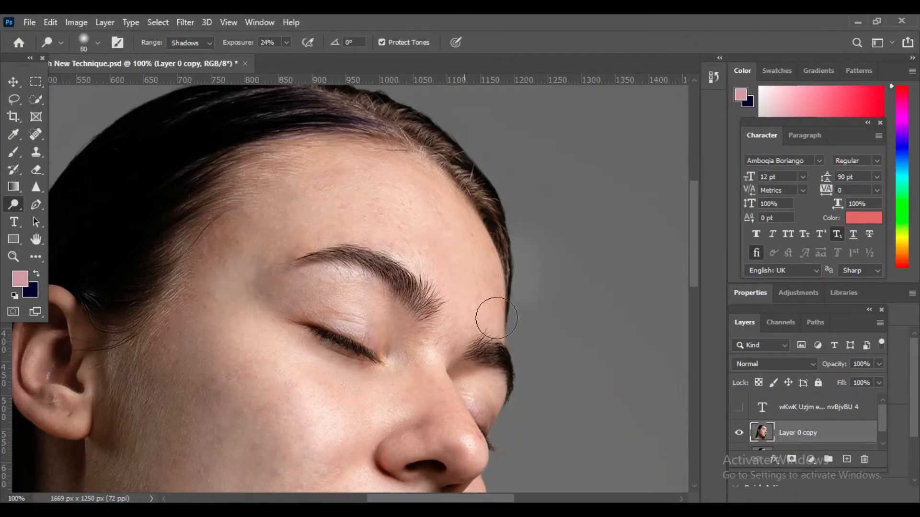
Step: Lighten the shaded cheek in front of the ear using a size 80 dodge brush at 17% exposure
left_click_drag(247, 353, 293, 192)
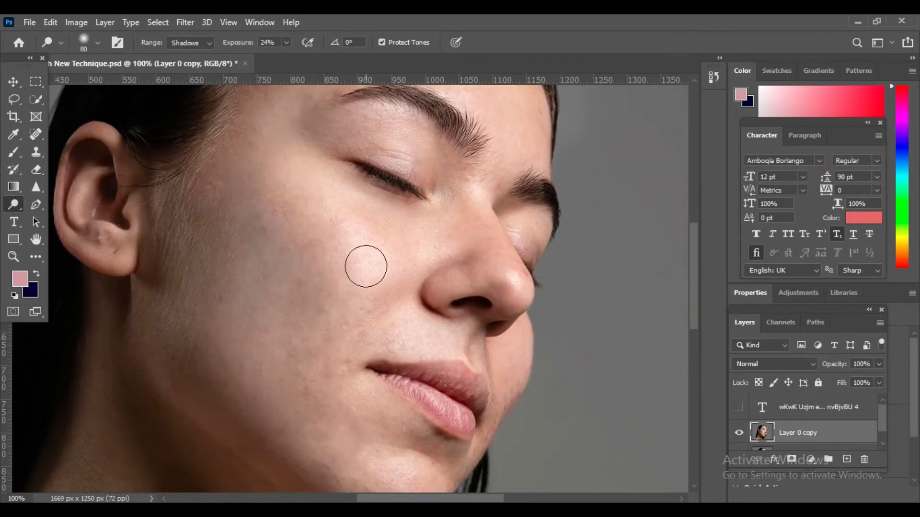
left_click(286, 43)
left_click(283, 55)
left_click(244, 236)
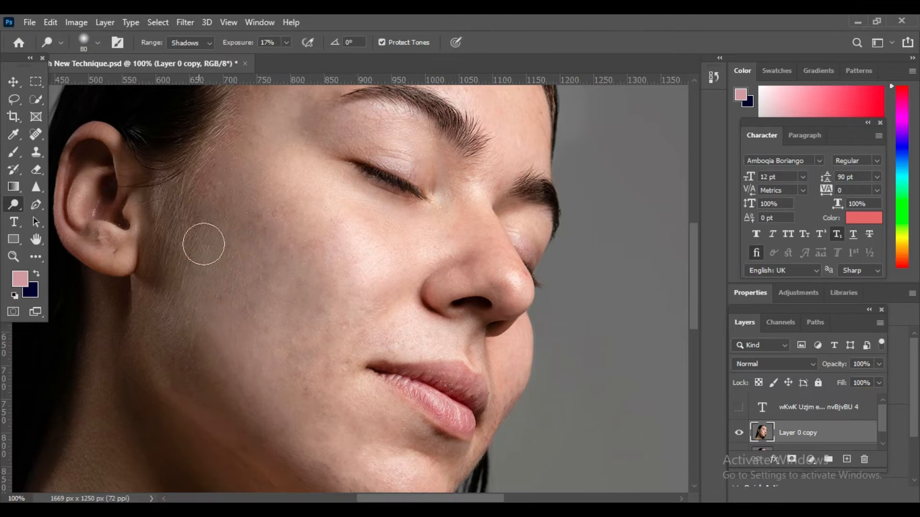
Step: Lighten the uneven shading on the lower cheek, chin and far cheek with the dodge brush at size 50
left_click_drag(283, 332, 265, 251)
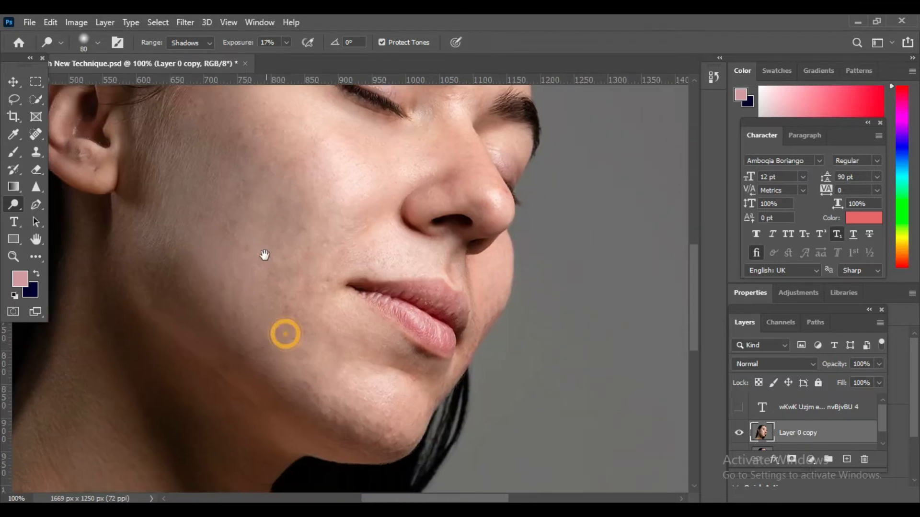
key("bracketleft")
key("bracketleft")
key("bracketleft")
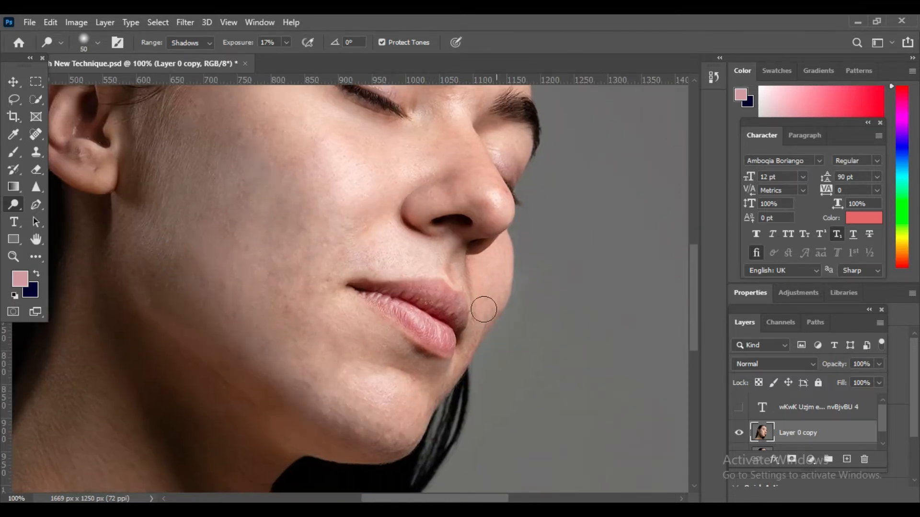
left_click_drag(400, 390, 487, 281)
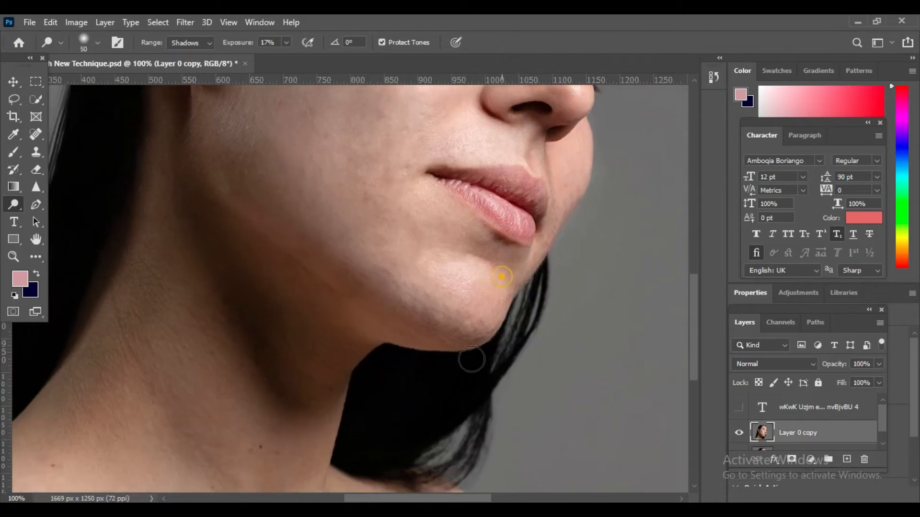
Step: Lighten the neck shadow beneath the jaw with a size 60 dodge brush, first at 13% and then at 17% exposure
left_click_drag(354, 236, 437, 310)
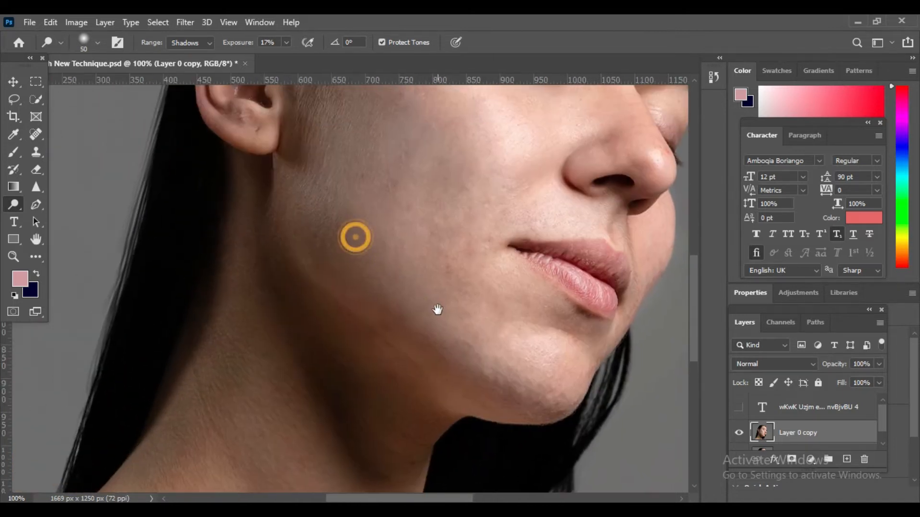
left_click(286, 42)
left_click_drag(286, 56, 284, 56)
mouse_move(416, 301)
left_mouse_down()
mouse_move(343, 238)
mouse_move(319, 257)
left_mouse_up()
key("bracketright")
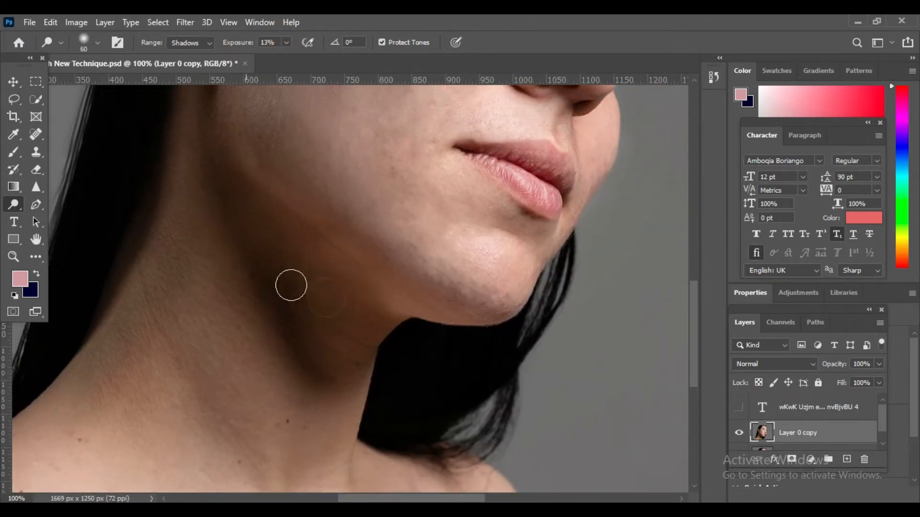
mouse_move(264, 334)
left_mouse_down()
mouse_move(270, 287)
mouse_move(324, 395)
mouse_move(271, 305)
mouse_move(307, 356)
left_mouse_up()
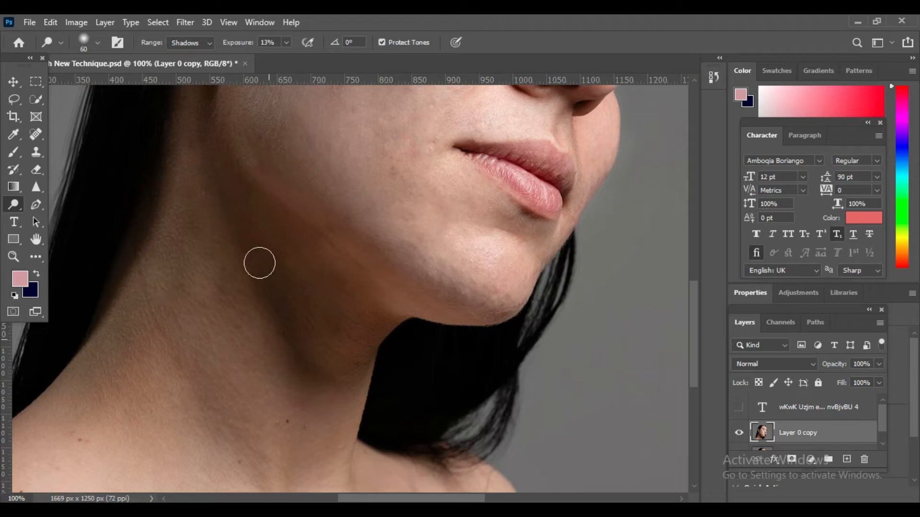
left_click(287, 42)
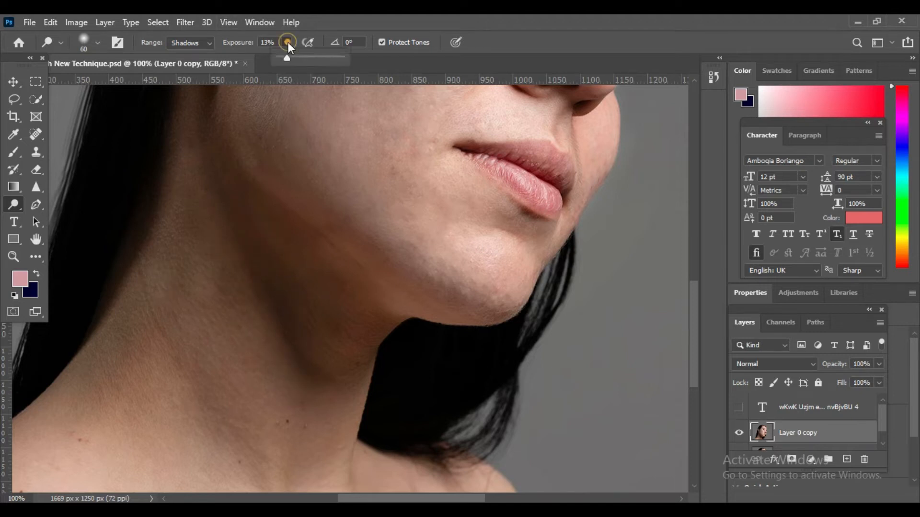
left_click(207, 191)
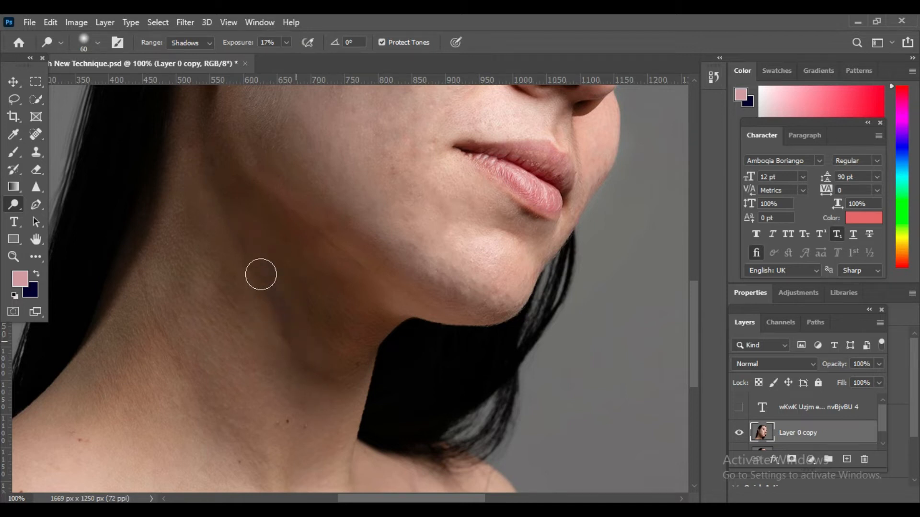
Step: Even out the shadow along the jawline and upper neck with the dodge brush at size 90
key("ctrl+0")
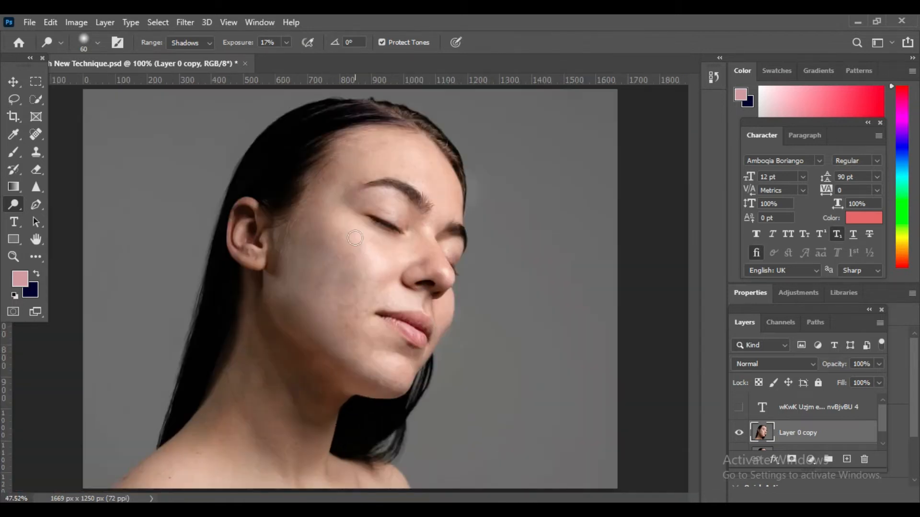
left_click(290, 374)
left_click(346, 374)
key("bracketright")
key("bracketright")
key("bracketright")
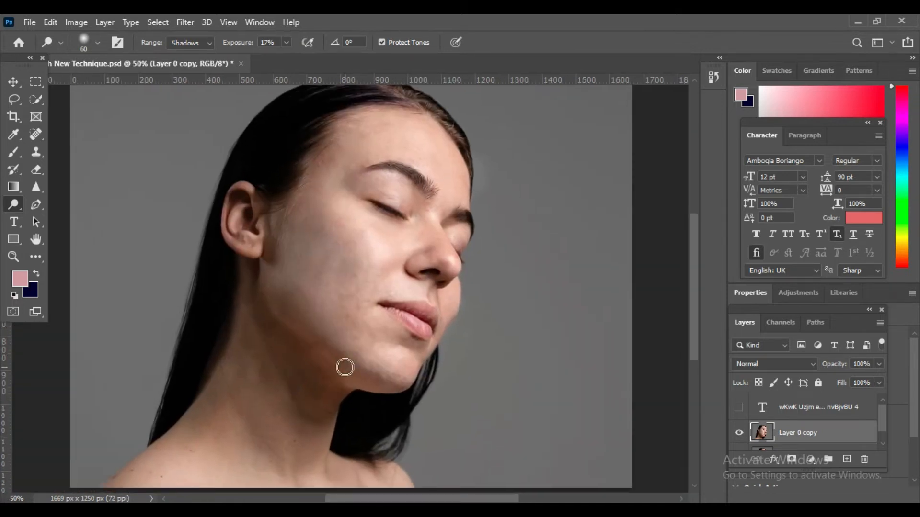
left_click_drag(252, 305, 307, 358)
left_click(321, 376)
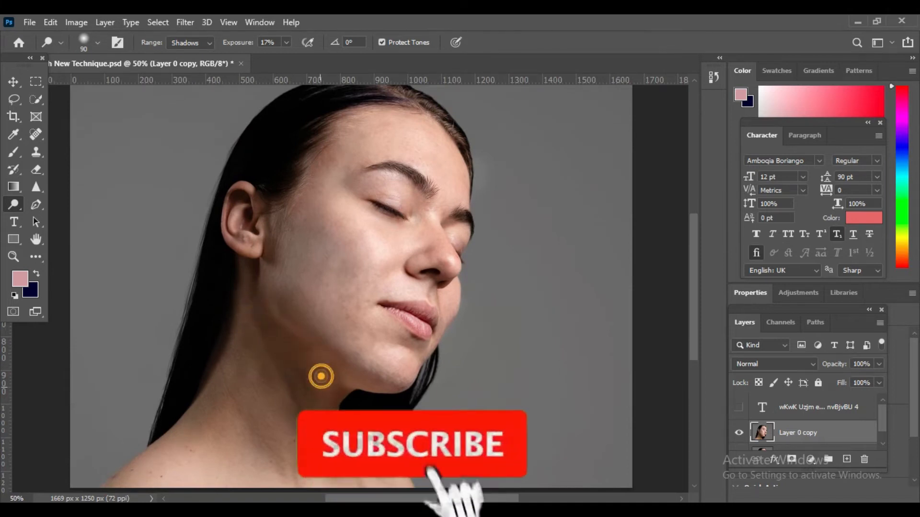
left_click(313, 379)
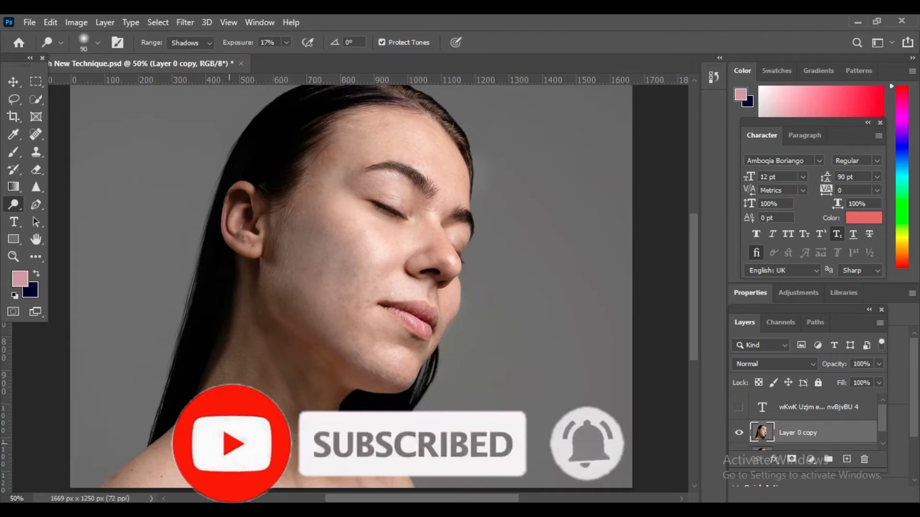
Step: Lighten the skin in front of the ear and along the jaw, and compare with the original by toggling the Layer 0 copy's visibility
left_click(274, 234)
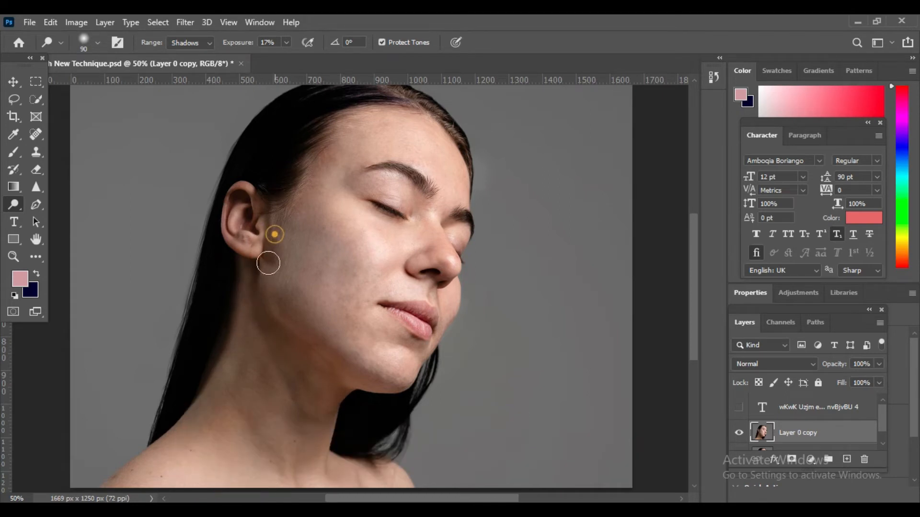
left_click(275, 250)
left_click(265, 321)
left_click(311, 333)
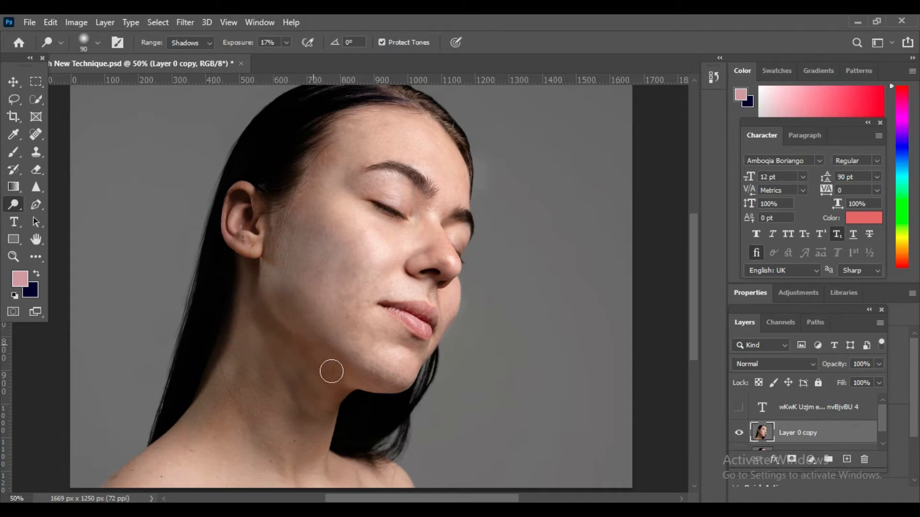
left_click(739, 433)
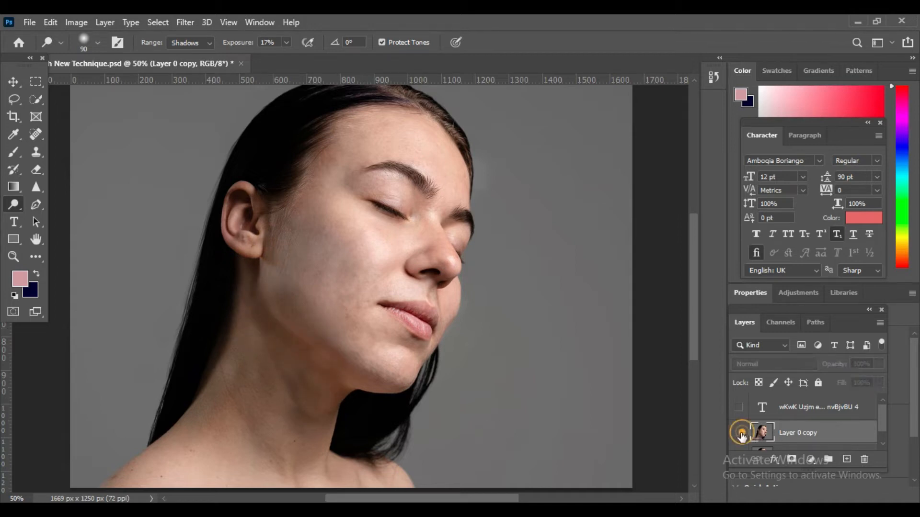
left_click(739, 433)
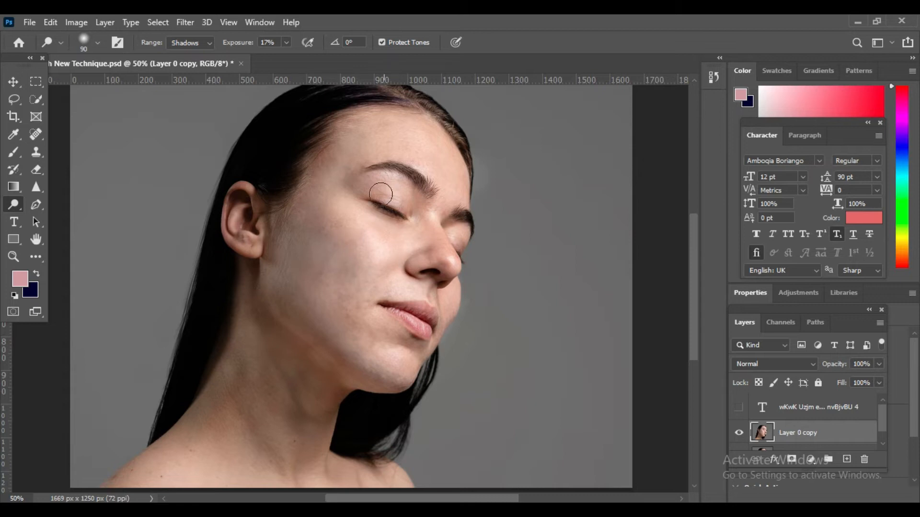
Step: Apply a Vibrance adjustment to Layer 0 copy, reducing saturation to -22 and fine-tuning the vibrance
left_click(76, 23)
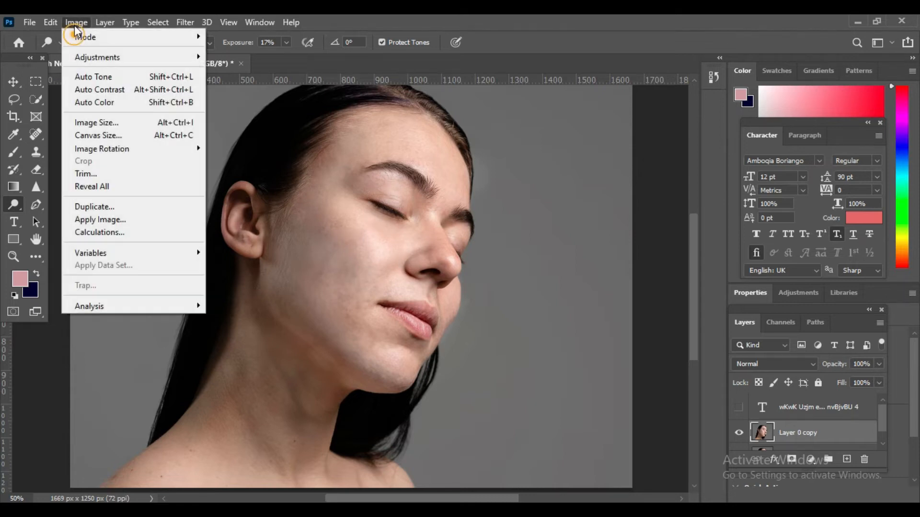
mouse_move(103, 59)
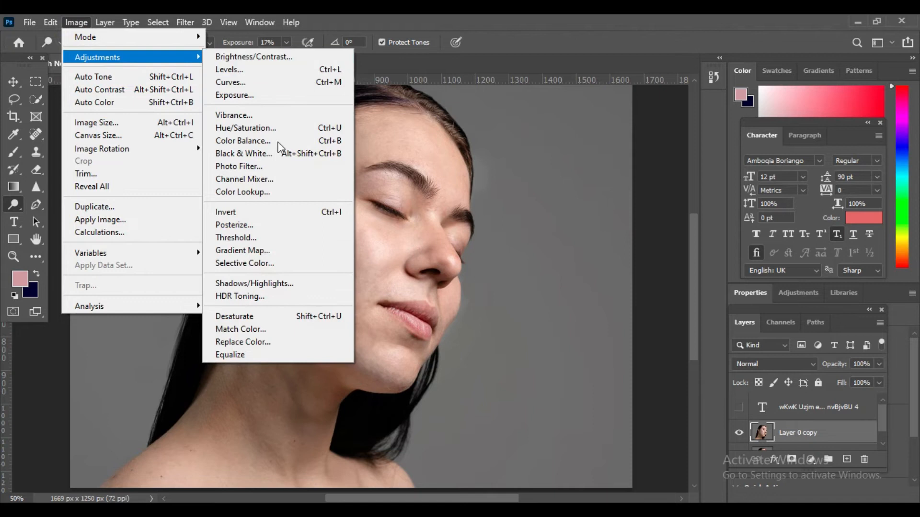
left_click(230, 117)
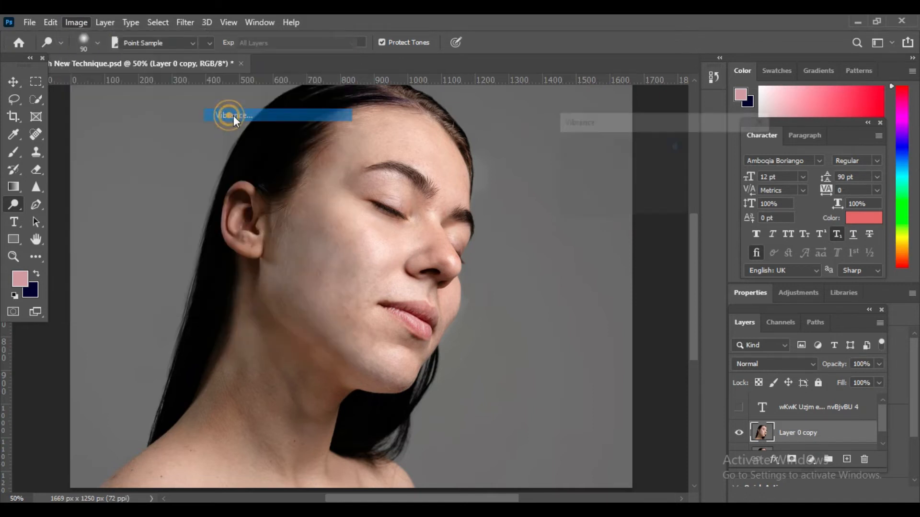
left_click_drag(634, 168, 615, 175)
mouse_move(634, 206)
left_mouse_down()
mouse_move(644, 205)
mouse_move(619, 205)
left_mouse_up()
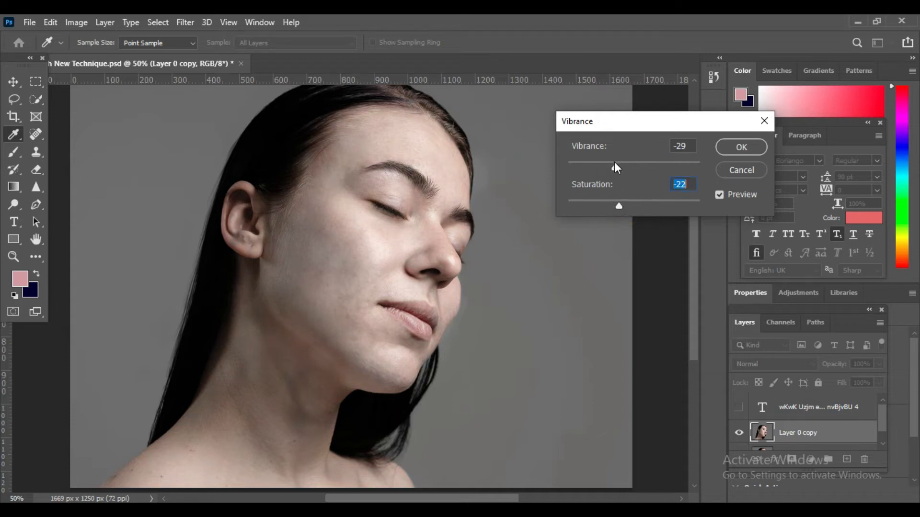
left_click_drag(626, 168, 654, 167)
left_click(740, 147)
key("o")
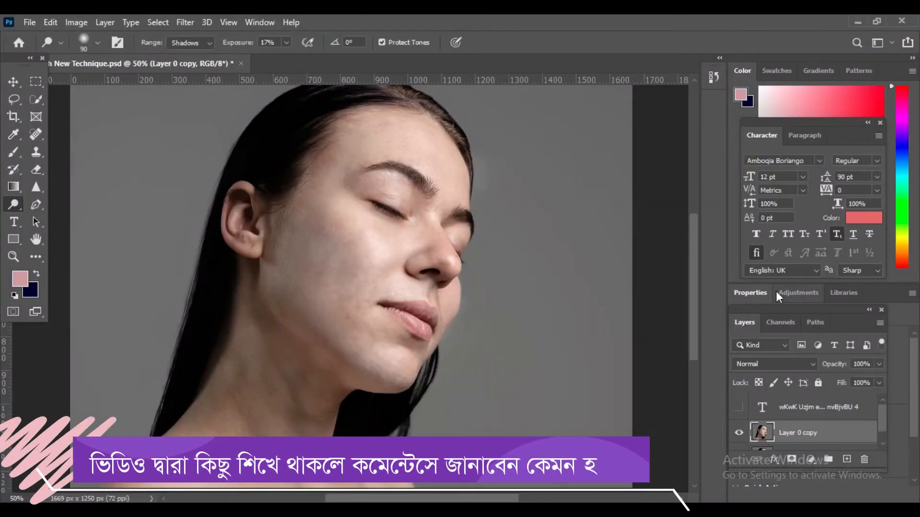
Step: Start a Shadows/Highlights adjustment on Layer 0 copy and compare the portrait with the preview off and on
left_click(801, 432)
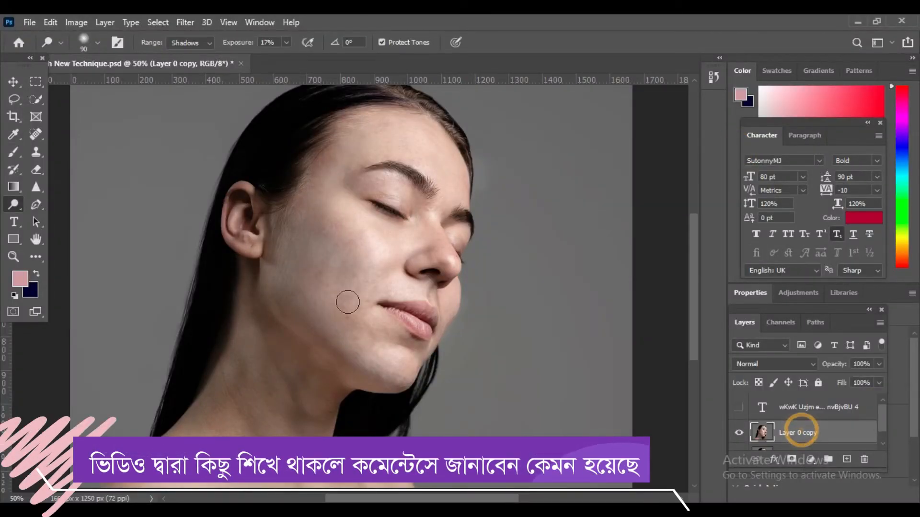
left_click(78, 23)
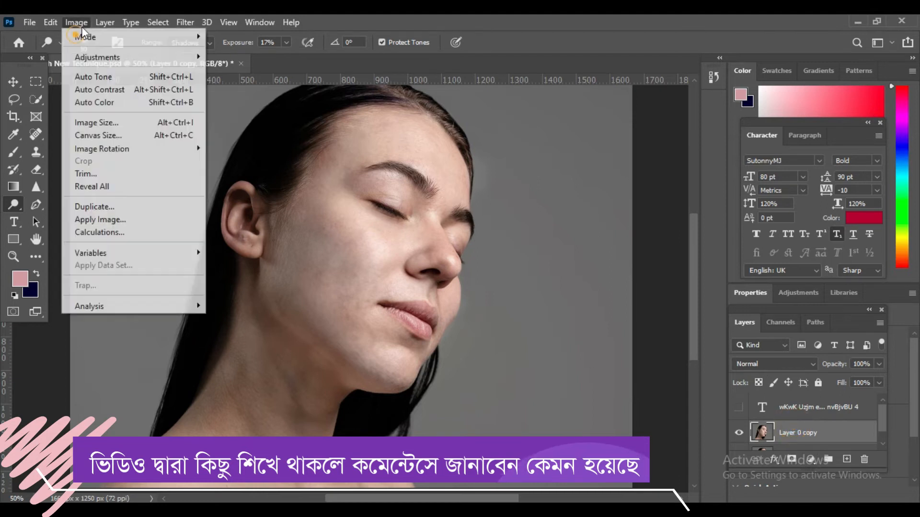
mouse_move(142, 57)
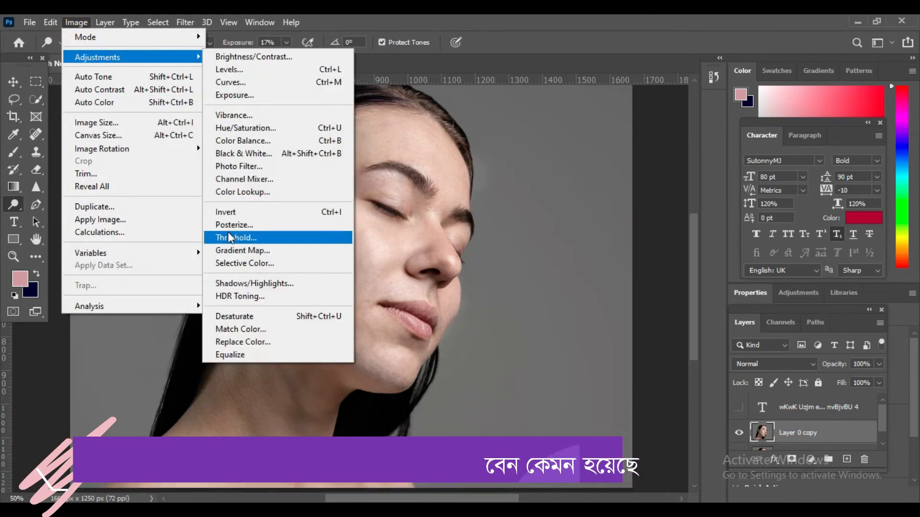
left_click(254, 283)
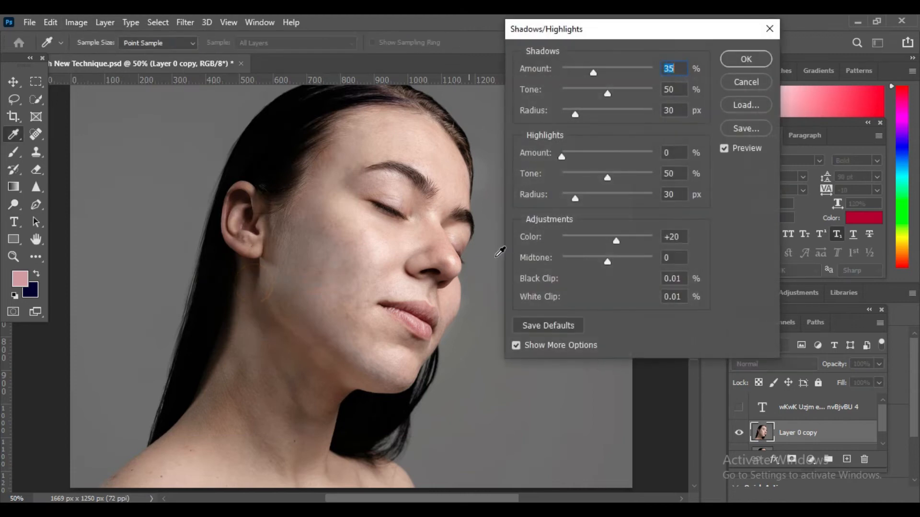
left_click_drag(590, 35, 662, 46)
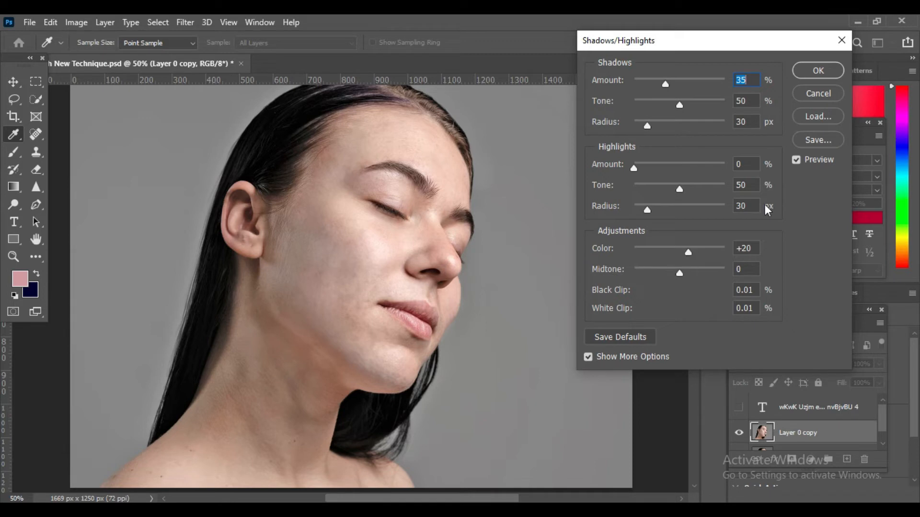
left_click(798, 161)
left_click(799, 161)
left_click(798, 161)
left_click(799, 160)
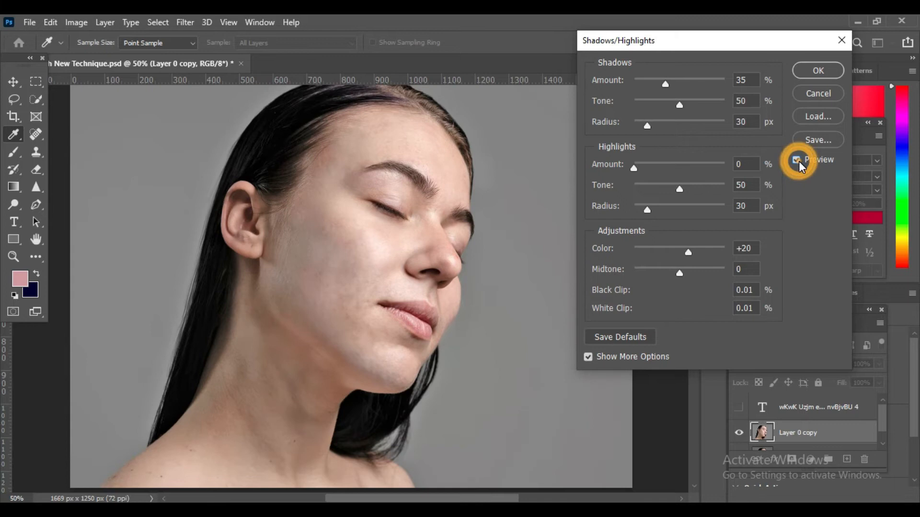
Step: Set Shadows to amount 54%, tone 60%, radius 67 px and Highlights to amount 8%, tone 78%, radius 140 px
left_click_drag(680, 190, 669, 210)
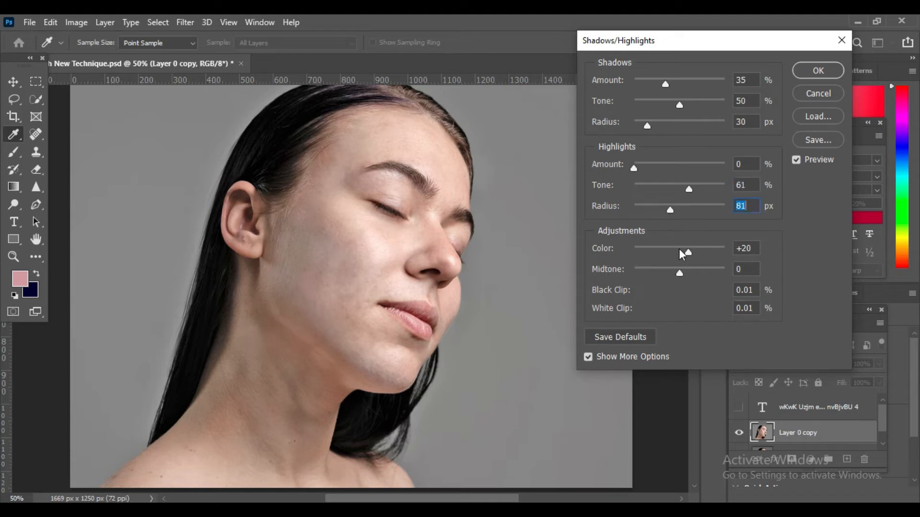
mouse_move(691, 250)
left_mouse_down()
mouse_move(702, 250)
mouse_move(673, 249)
mouse_move(686, 249)
left_mouse_up()
left_click_drag(648, 126, 683, 86)
left_click_drag(676, 277, 675, 275)
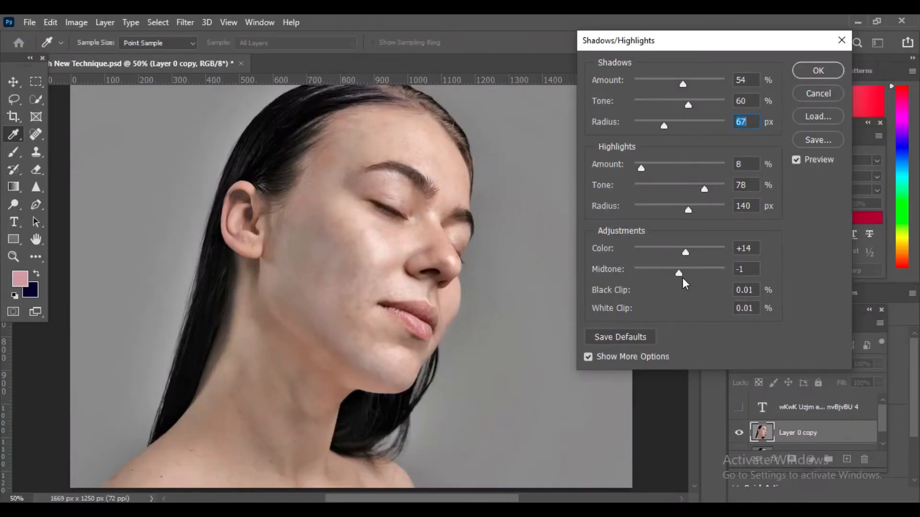
Step: Fine-tune the midtone and color amounts of the Shadows/Highlights adjustment and apply it
left_click_drag(695, 38, 630, 41)
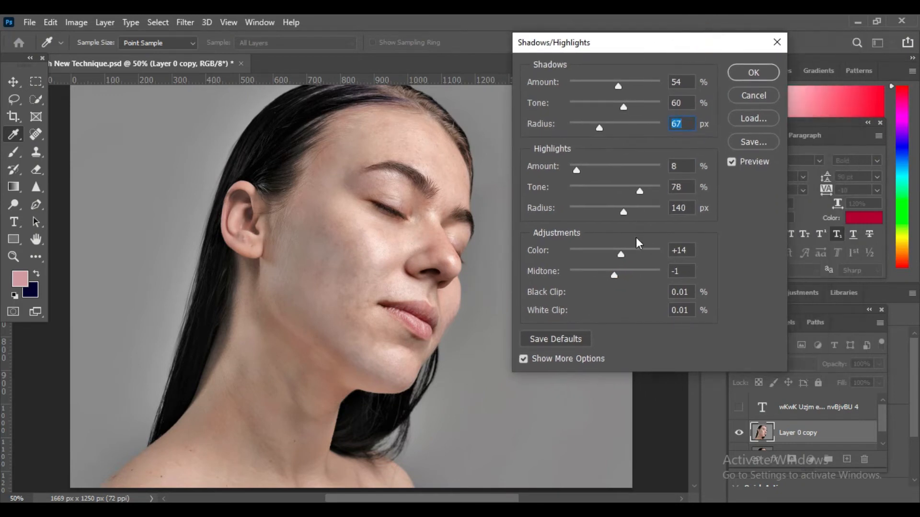
left_click_drag(614, 274, 628, 254)
left_click(745, 68)
key("o")
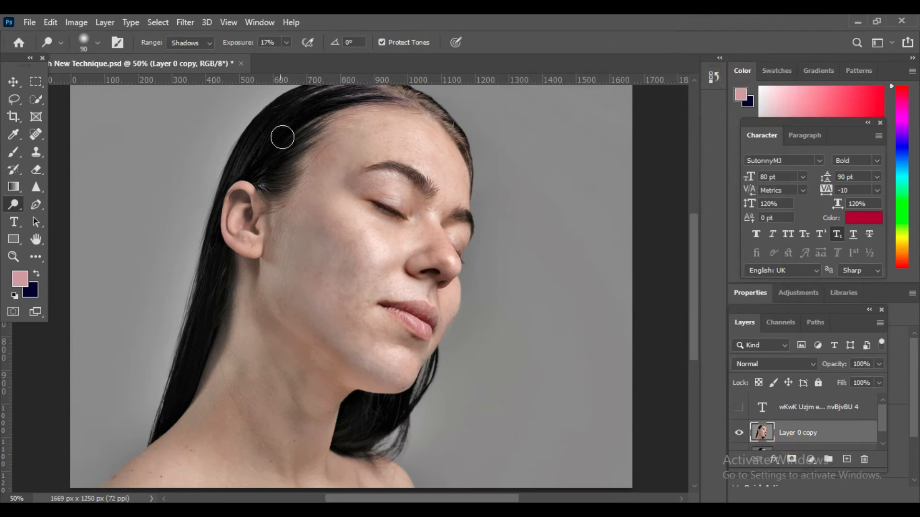
Step: Start a Selective Color adjustment and, for Magentas, increase cyan, set magenta to +4% and yellow to -19%, and reduce black
left_click(80, 22)
mouse_move(184, 57)
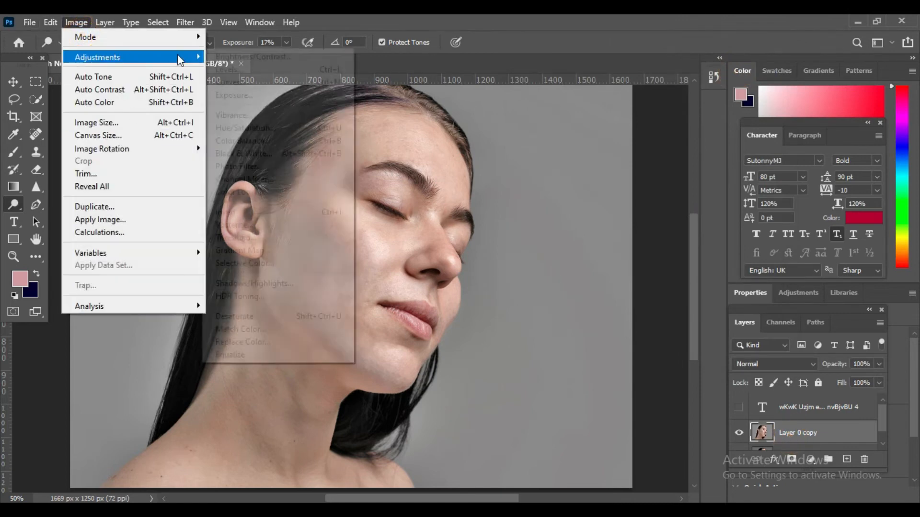
left_click(284, 265)
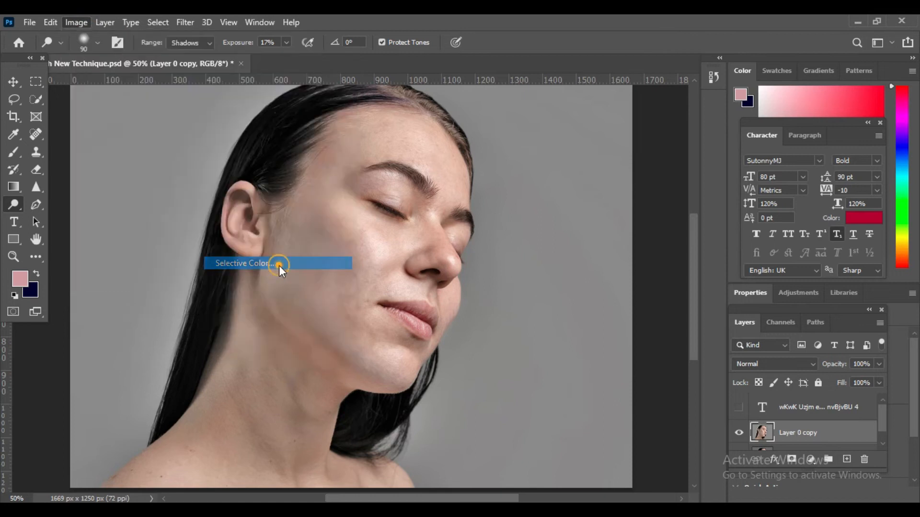
left_click_drag(635, 87, 682, 85)
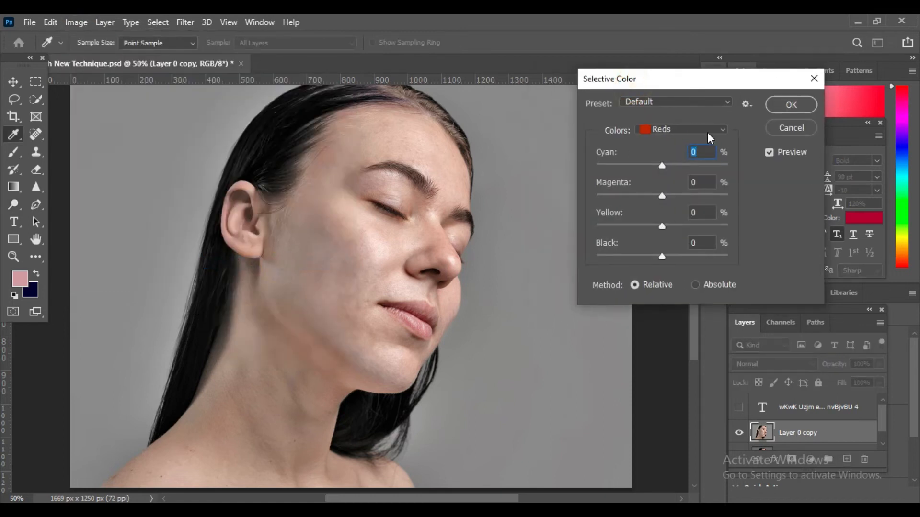
left_click(723, 128)
left_click(667, 205)
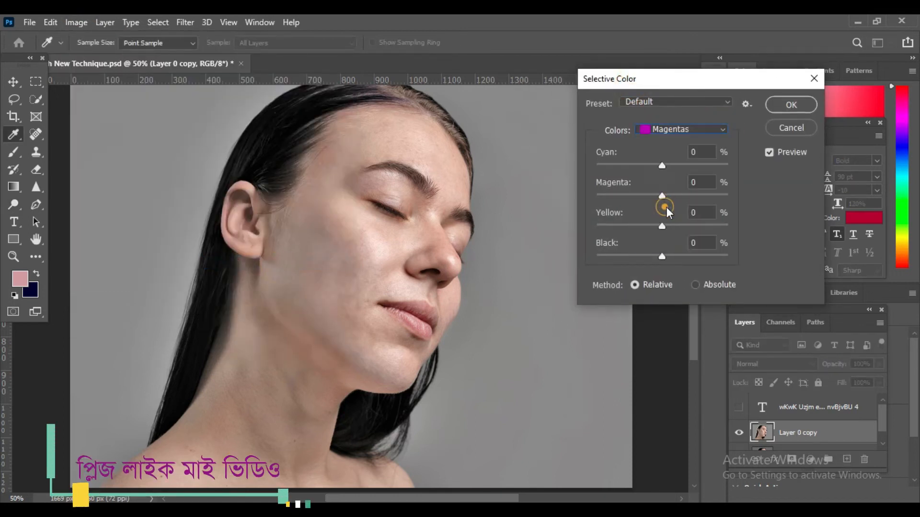
left_click_drag(660, 168, 649, 226)
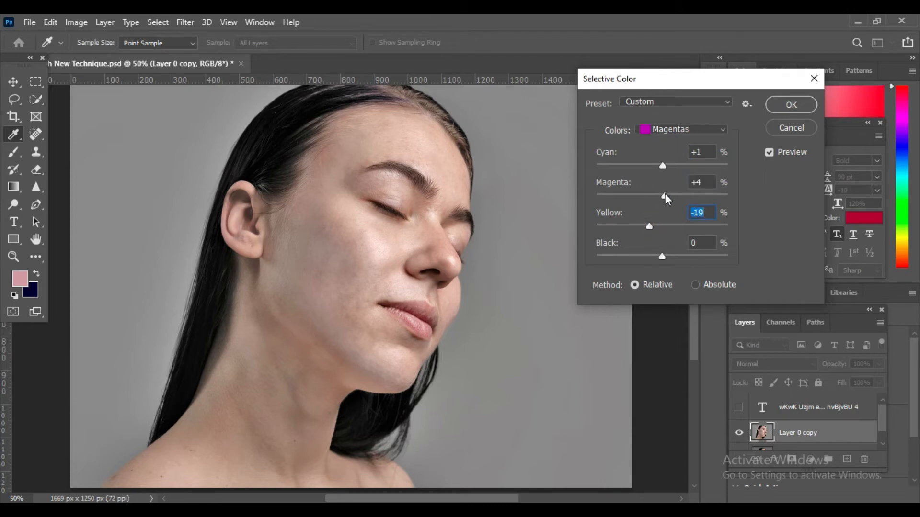
left_click_drag(665, 167, 673, 166)
left_click_drag(662, 257, 643, 256)
Step: For the Yellows in Selective Color, set magenta to -17% and yellow to -3%
left_click(721, 128)
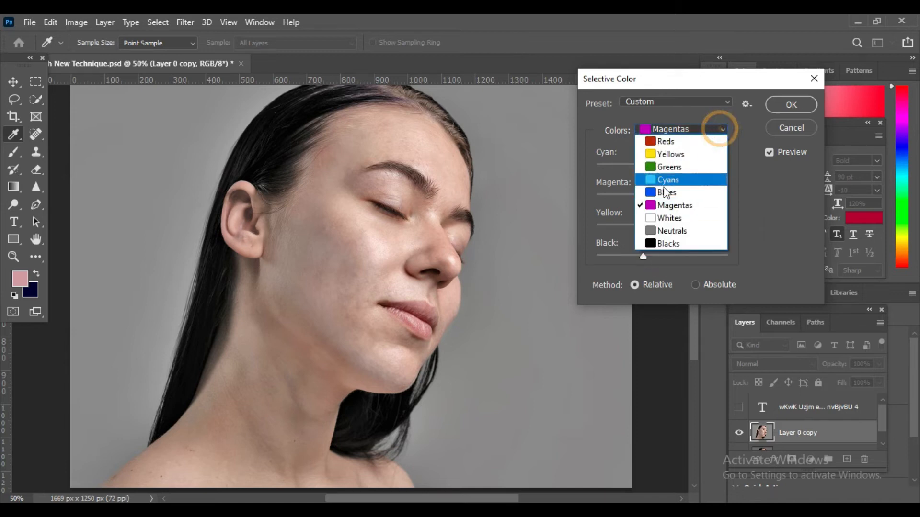
left_click(665, 152)
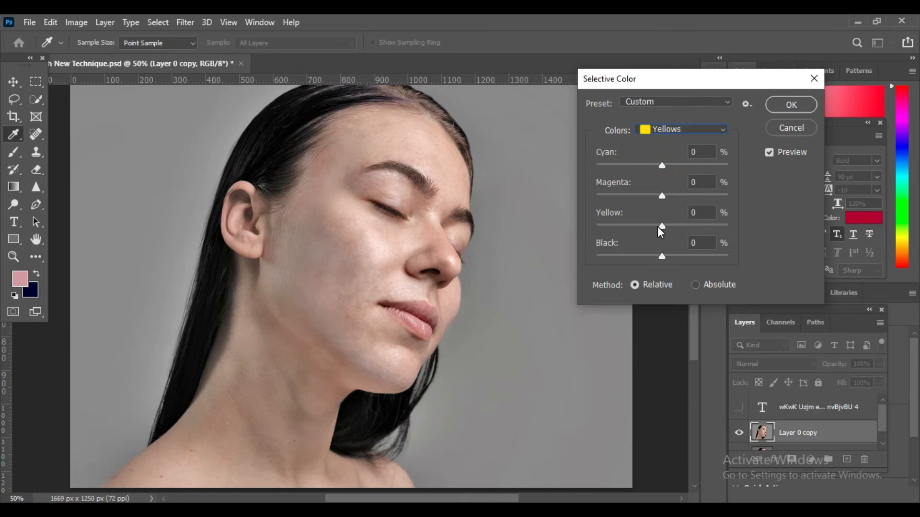
left_click_drag(662, 225, 651, 199)
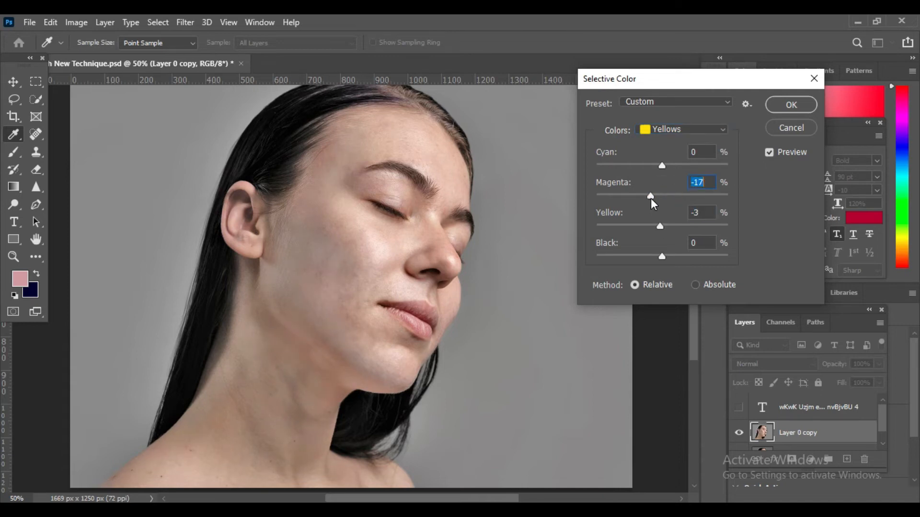
Step: For the Cyans in Selective Color, lower magenta and raise cyan and black slightly, and apply the adjustment
left_click(721, 132)
left_click(686, 187)
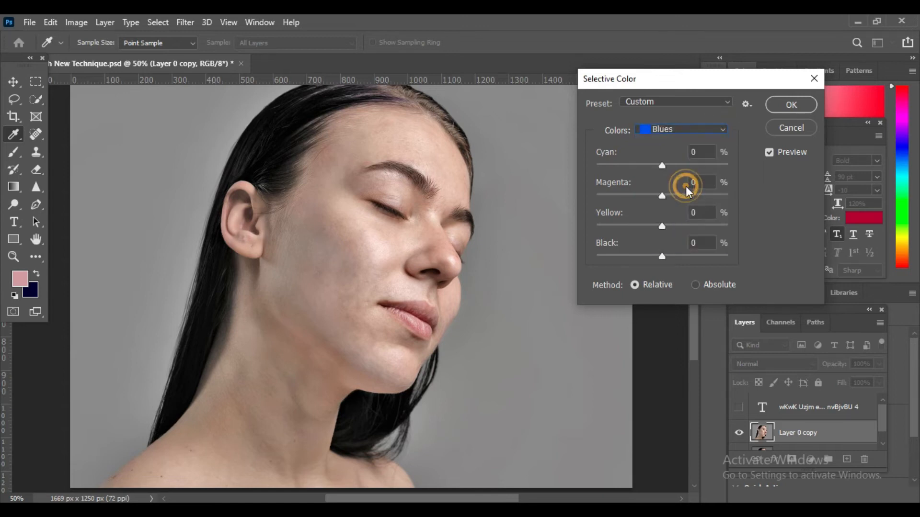
left_click(709, 129)
left_click(668, 183)
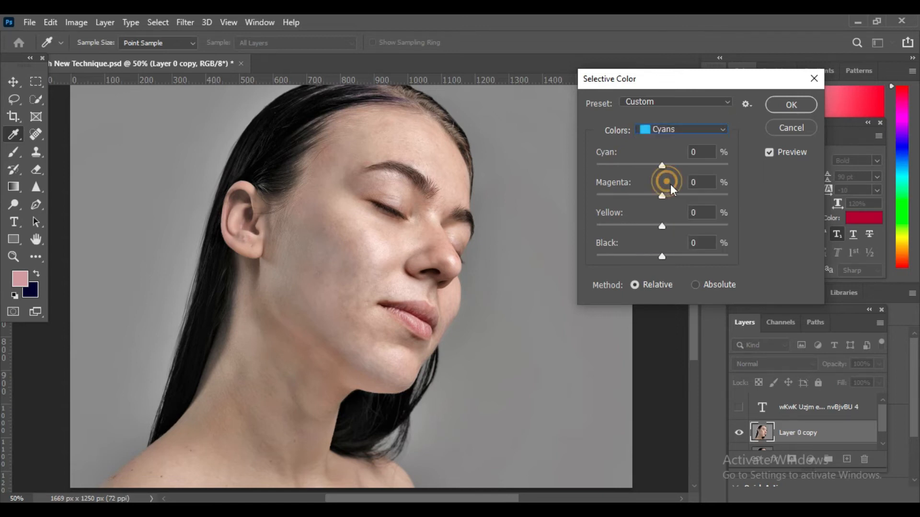
left_click_drag(660, 199, 642, 197)
left_click_drag(662, 166, 668, 166)
mouse_move(662, 257)
left_mouse_down()
mouse_move(701, 259)
mouse_move(678, 256)
left_mouse_up()
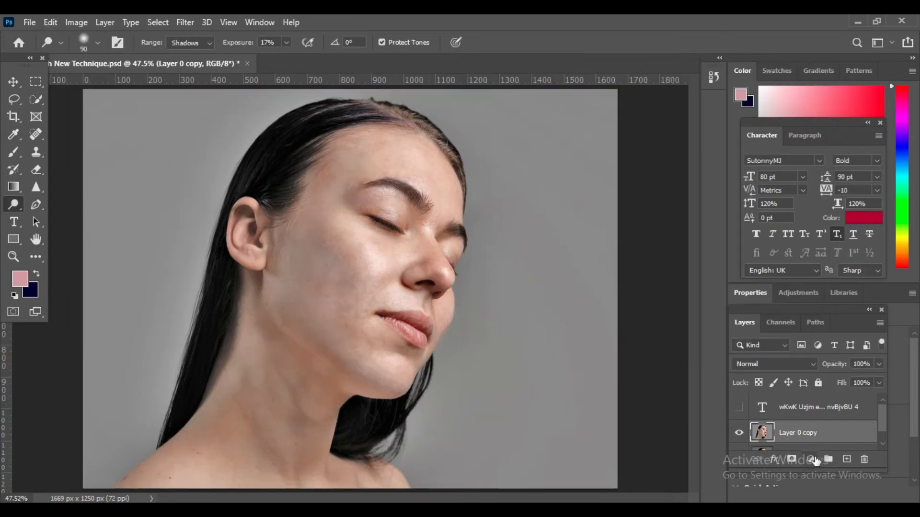
Step: Compare the retouched portrait with the original by toggling the visibility of Layer 0 copy
left_click(738, 434)
left_click(738, 433)
left_click(739, 433)
left_click(738, 434)
Step: Add a new empty layer above Layer 0 copy and set the foreground color to dark crimson #990033
scroll(827, 409, "down", 1)
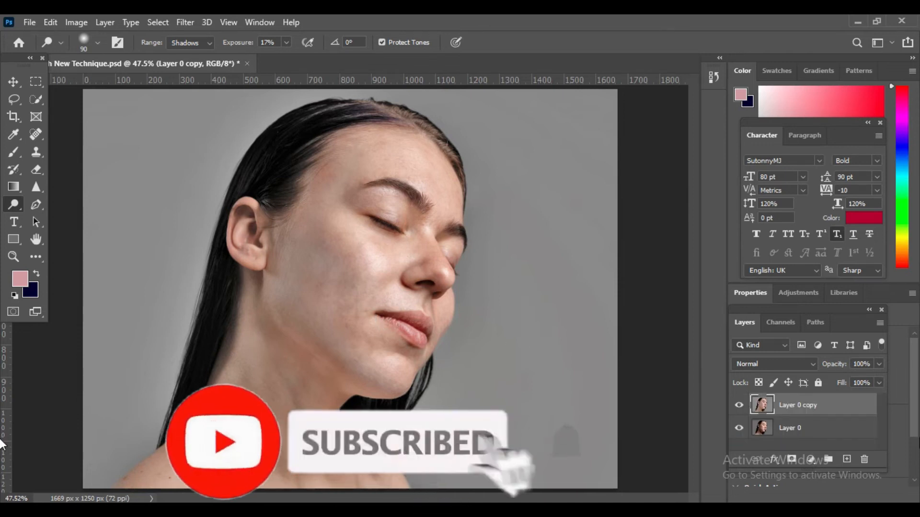
left_click(847, 460)
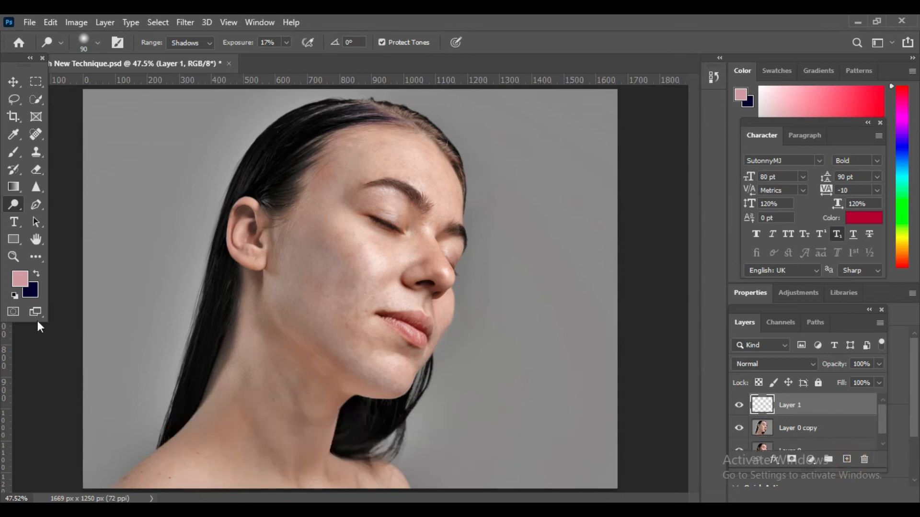
left_click(16, 285)
left_click(601, 260)
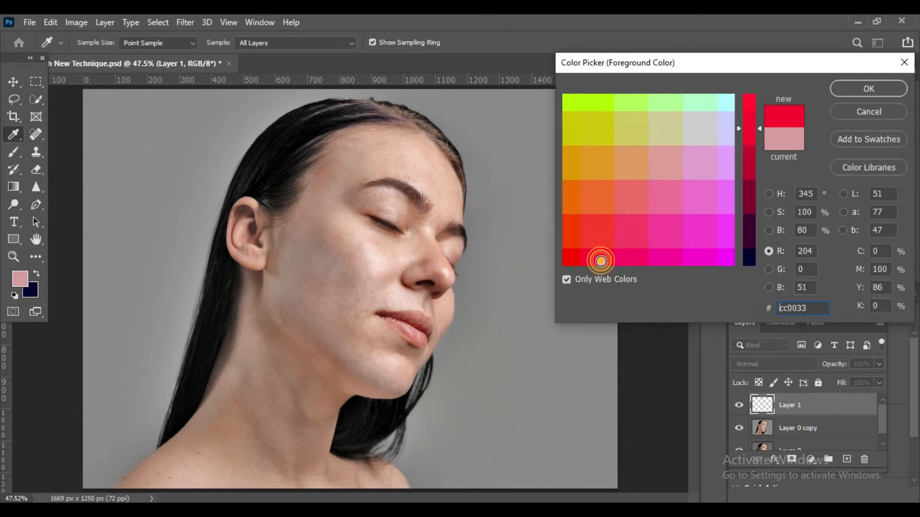
left_click(749, 163)
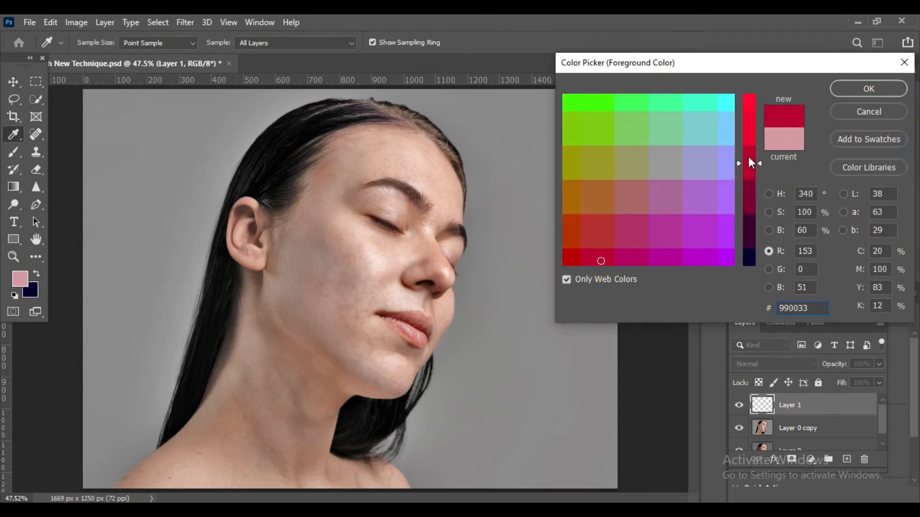
left_click(868, 89)
key("o")
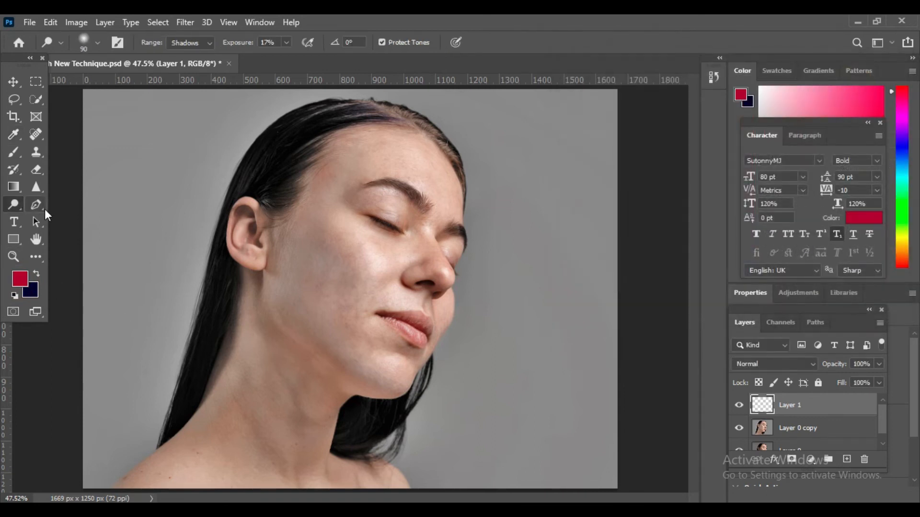
Step: Paint the whole upper lip crimson on Layer 1 with the Brush tool, adapting the brush size to the lip edges
left_click(14, 153)
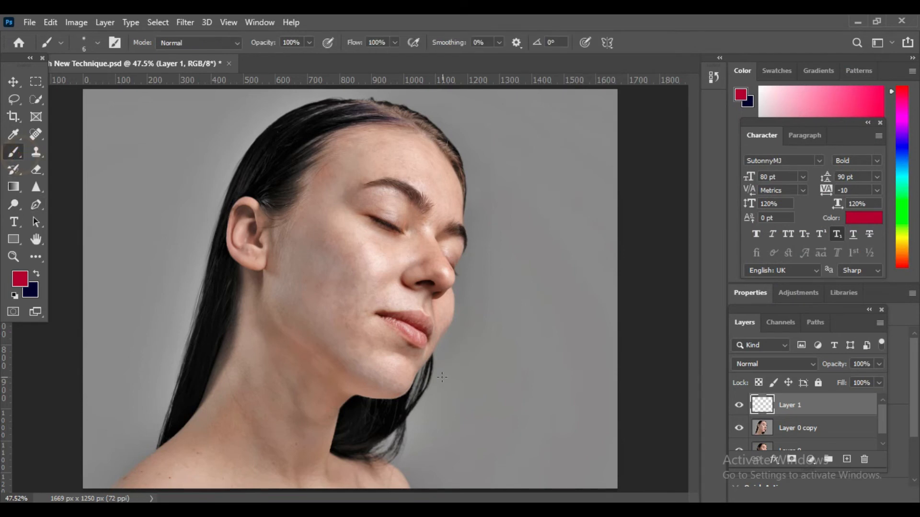
left_click(428, 322, "ctrl")
left_click(428, 321, "ctrl")
left_click(428, 322, "ctrl")
left_click(428, 322, "ctrl")
key("[")
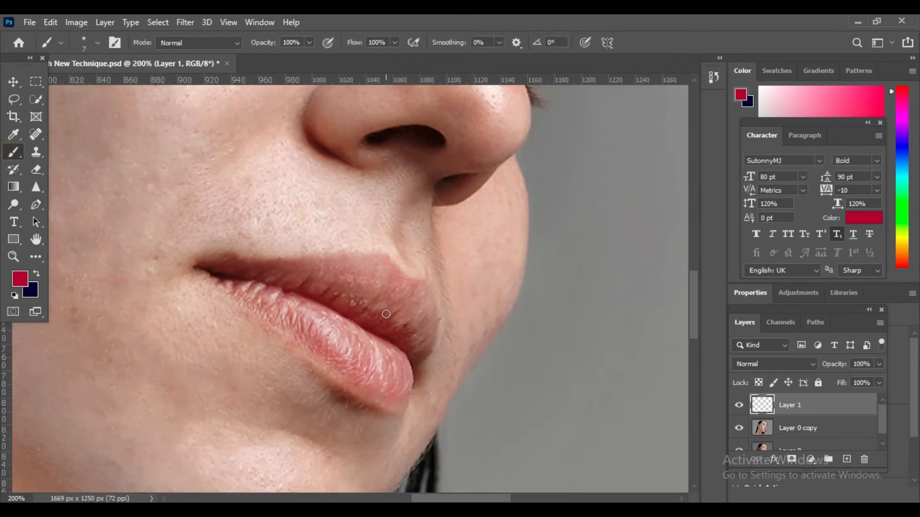
key("bracketright")
mouse_move(195, 265)
left_mouse_down()
mouse_move(384, 259)
mouse_move(430, 294)
mouse_move(438, 315)
mouse_move(412, 381)
mouse_move(413, 346)
mouse_move(390, 332)
mouse_move(207, 272)
mouse_move(380, 287)
mouse_move(324, 271)
mouse_move(368, 270)
mouse_move(297, 269)
mouse_move(314, 269)
mouse_move(278, 278)
mouse_move(395, 292)
mouse_move(357, 267)
mouse_move(400, 285)
mouse_move(366, 268)
mouse_move(427, 311)
mouse_move(419, 354)
left_mouse_up()
key("bracketright")
key("bracketright")
key("bracketright")
key("bracketleft")
key("bracketleft")
key("bracketleft")
key("bracketleft")
key("bracketleft")
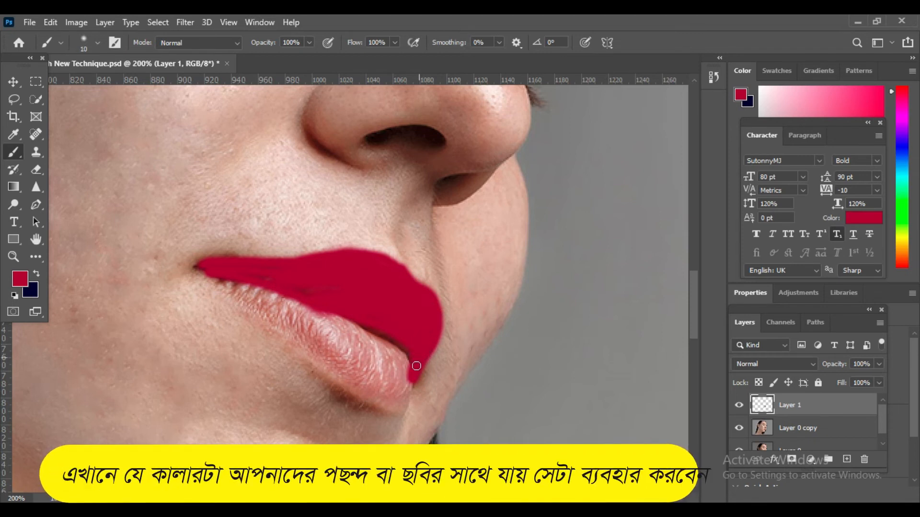
Step: Paint the whole lower lip crimson on Layer 1 and cover the remaining gaps across both lips, adapting the brush size
mouse_move(403, 413)
left_mouse_down()
mouse_move(330, 375)
mouse_move(197, 268)
mouse_move(388, 346)
mouse_move(413, 370)
mouse_move(406, 411)
mouse_move(382, 372)
mouse_move(404, 402)
mouse_move(392, 359)
left_mouse_up()
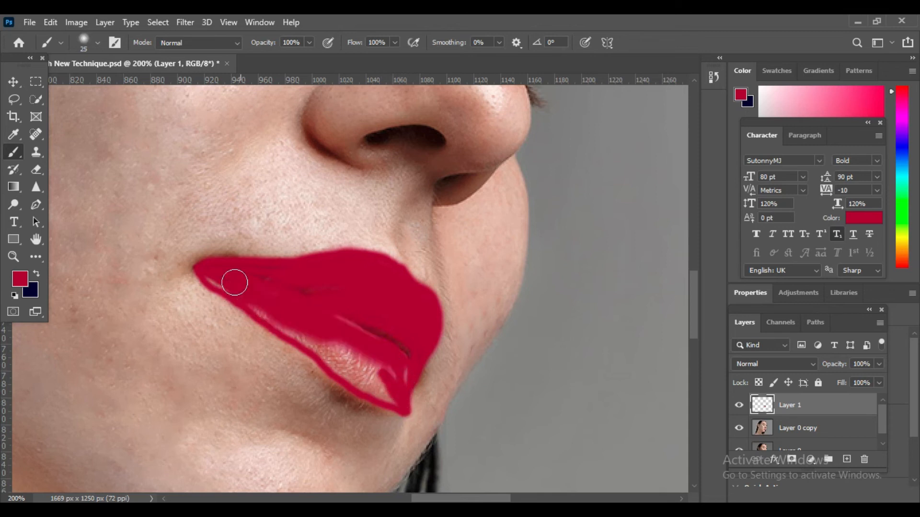
mouse_move(234, 282)
left_mouse_down()
mouse_move(361, 356)
mouse_move(315, 336)
mouse_move(386, 381)
mouse_move(288, 321)
left_mouse_up()
key("[")
key("[")
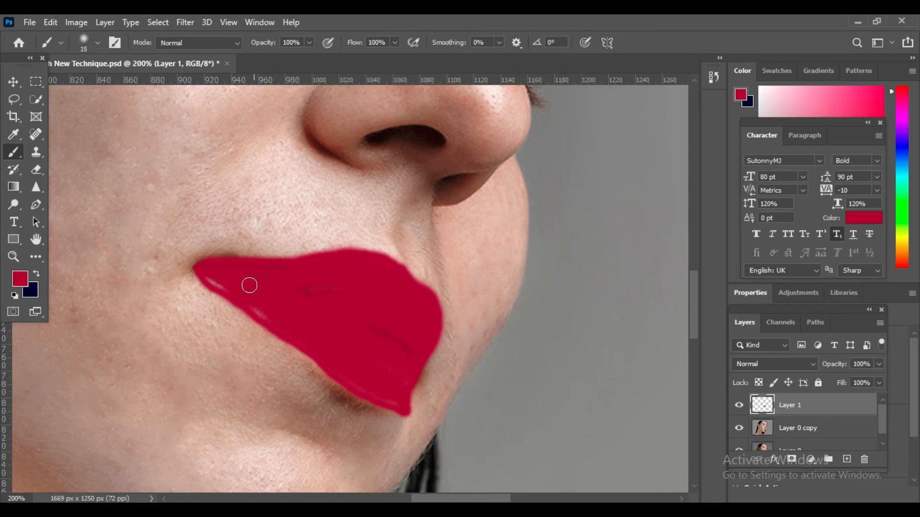
mouse_move(215, 275)
left_mouse_down()
mouse_move(396, 399)
mouse_move(393, 362)
left_mouse_up()
left_click_drag(355, 325, 321, 302)
mouse_move(312, 296)
left_mouse_down()
mouse_move(208, 274)
mouse_move(315, 355)
left_mouse_up()
Step: Set Layer 1's blend mode to Overlay and its opacity to 64%
left_click(810, 365)
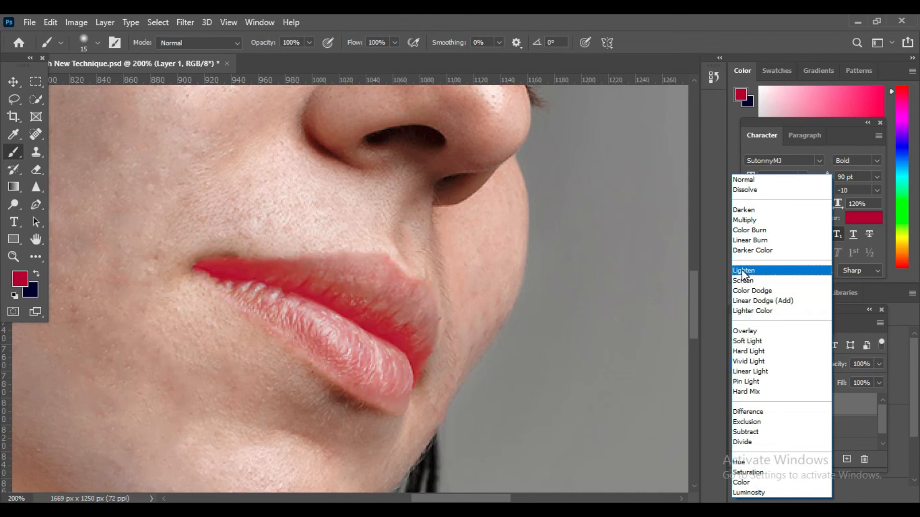
key("ctrl+0")
left_click(753, 332)
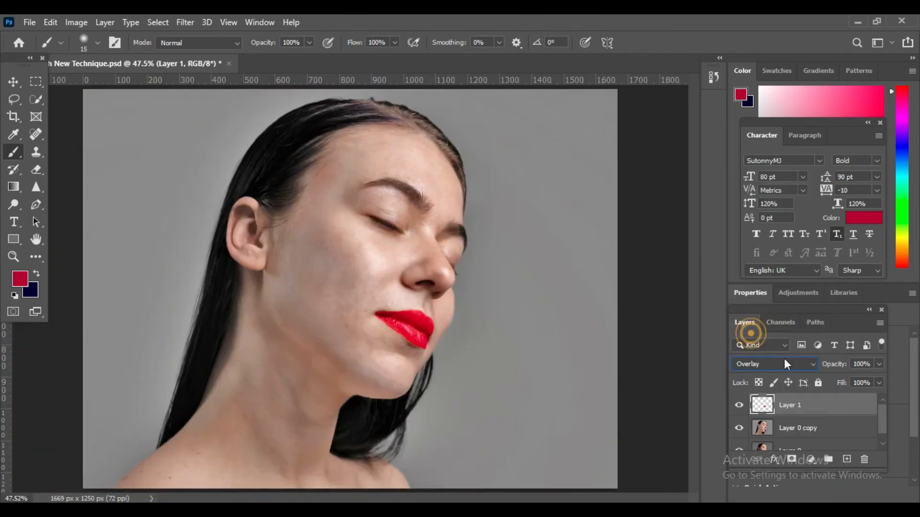
left_click(879, 364)
left_click_drag(876, 379, 856, 378)
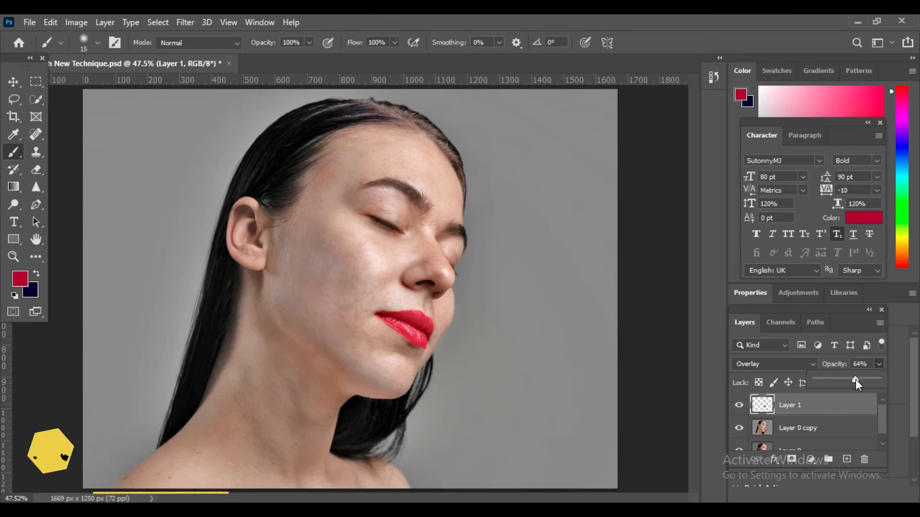
Step: Compare the lips with and without Layer 1 and inspect the blended lipstick color up close
left_click(739, 406)
left_click(738, 406)
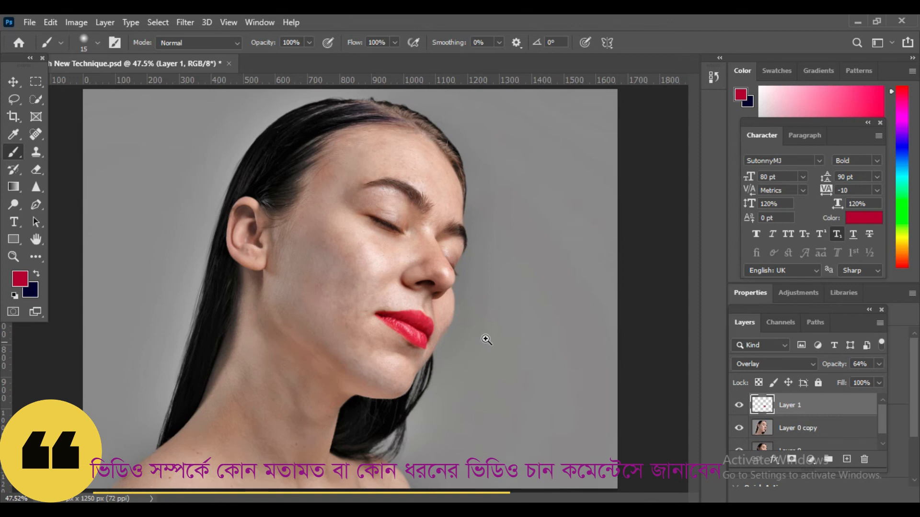
left_click(449, 329)
left_click(448, 333)
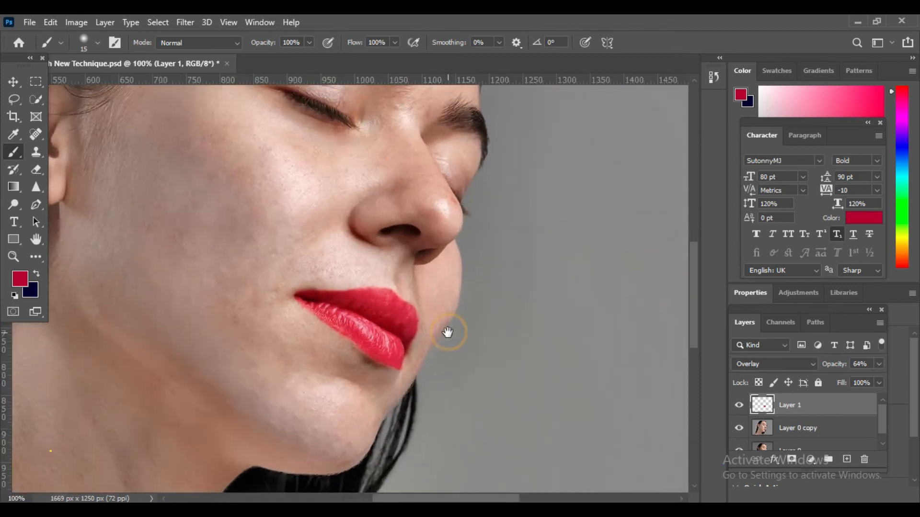
key("ctrl+0")
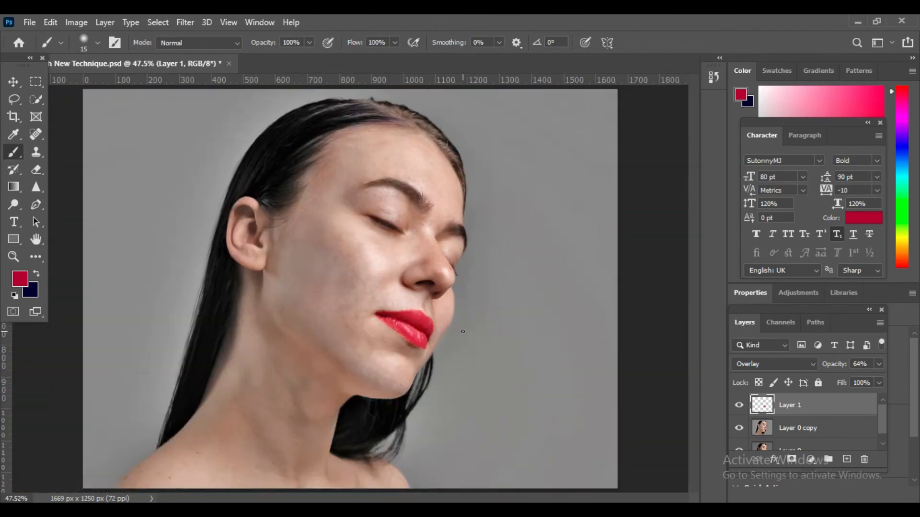
Step: Lower the opacity of the lipstick layer, Layer 1, to 54%
left_click(800, 406)
left_click(880, 365)
left_click_drag(846, 380, 841, 380)
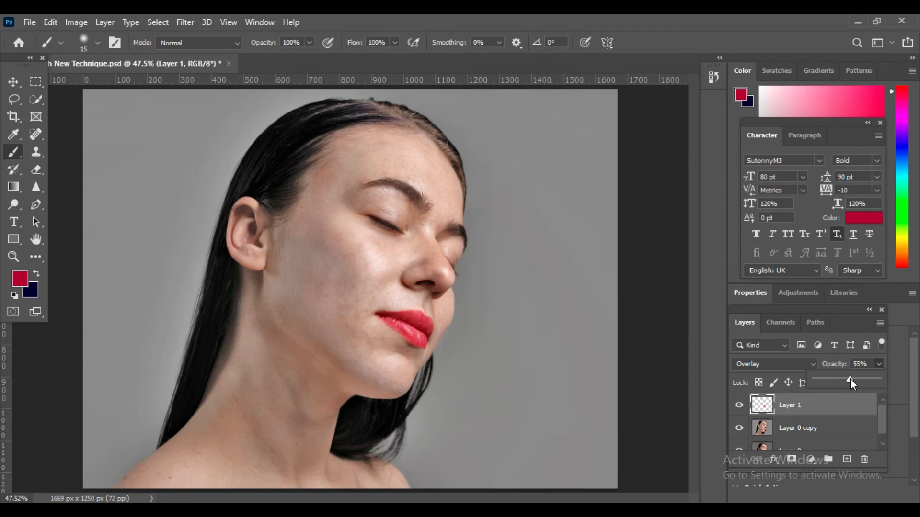
left_click_drag(852, 378, 849, 378)
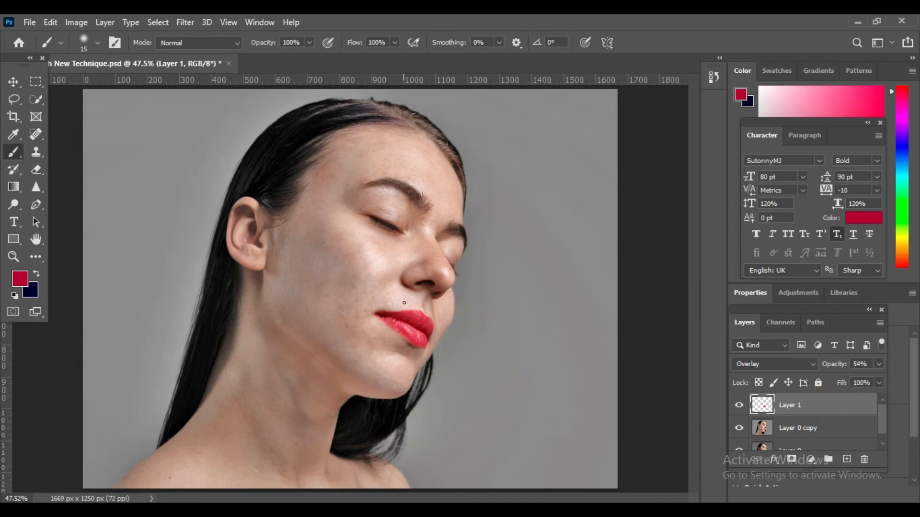
Step: Erase the lipstick that spills past the upper and lower lip edges on Layer 1 with a size 8 Eraser
scroll(412, 327, "up", 4)
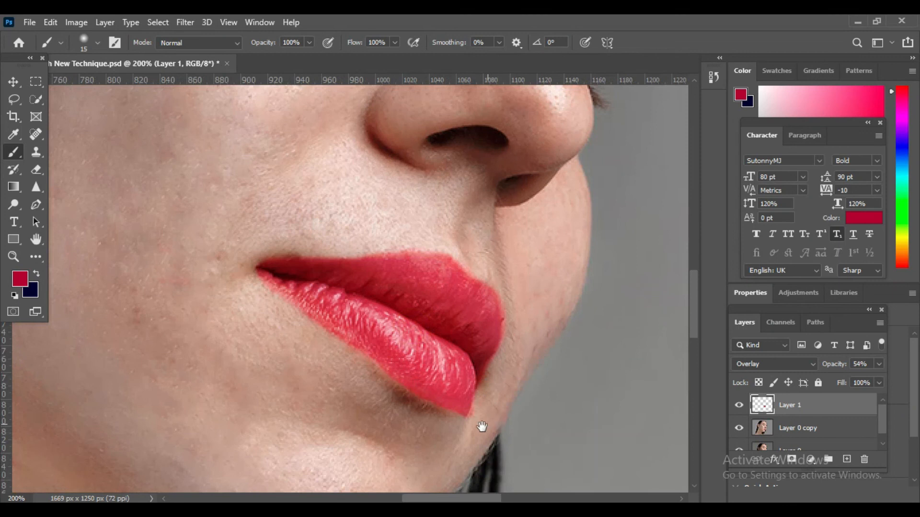
key("e")
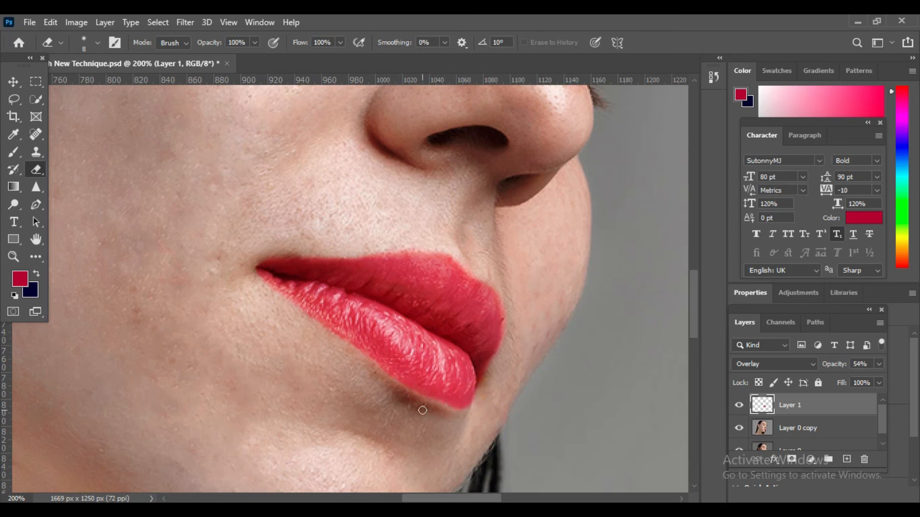
left_click(384, 384)
left_click(397, 251)
left_click(504, 311)
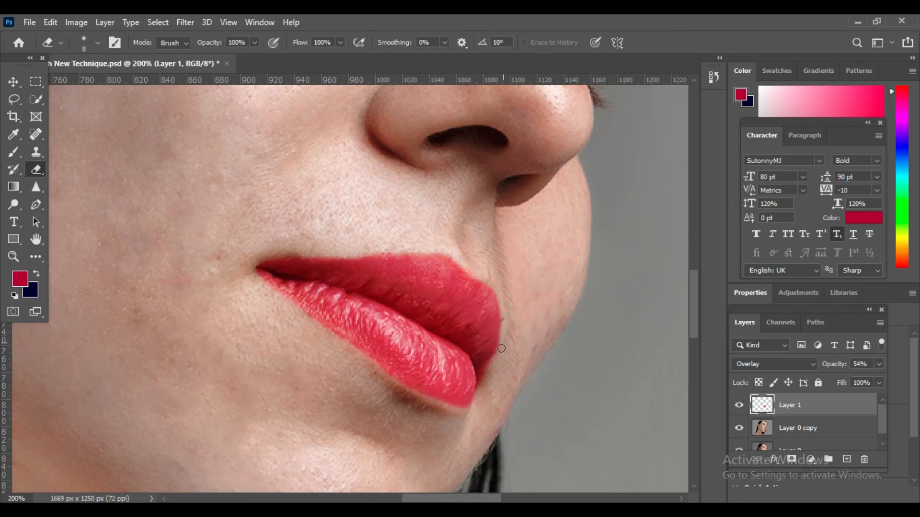
left_click(503, 320)
Step: Compare the portrait without lipstick and without any retouching by toggling the visibility of Layer 1 and Layer 0 copy
key("ctrl+0")
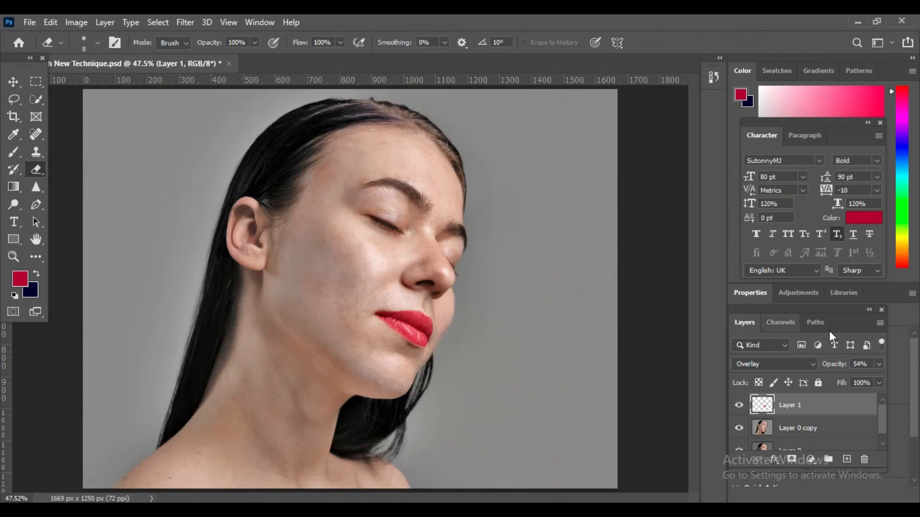
left_click(740, 406)
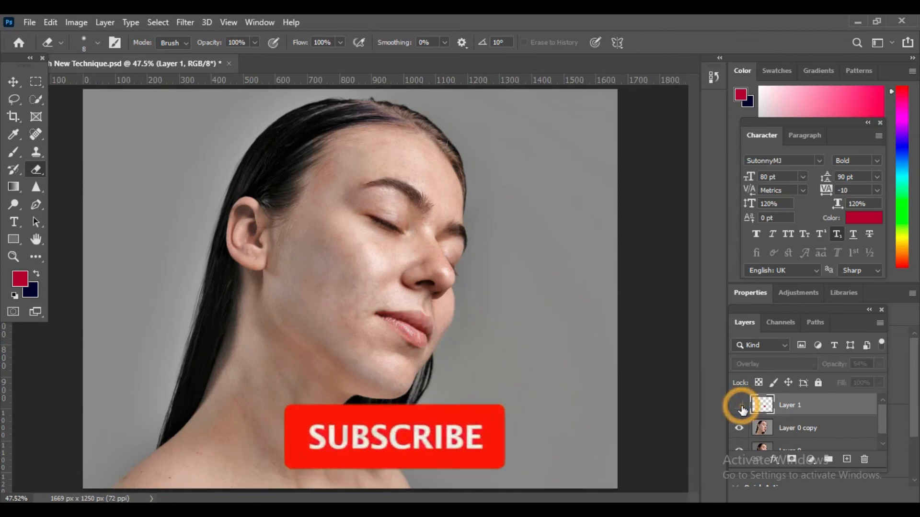
left_click(740, 406)
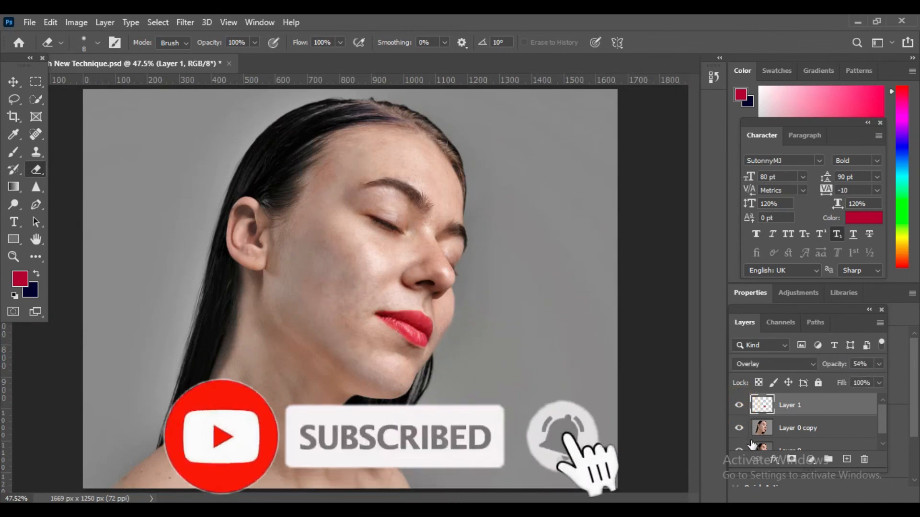
left_click(740, 426)
left_click(740, 406)
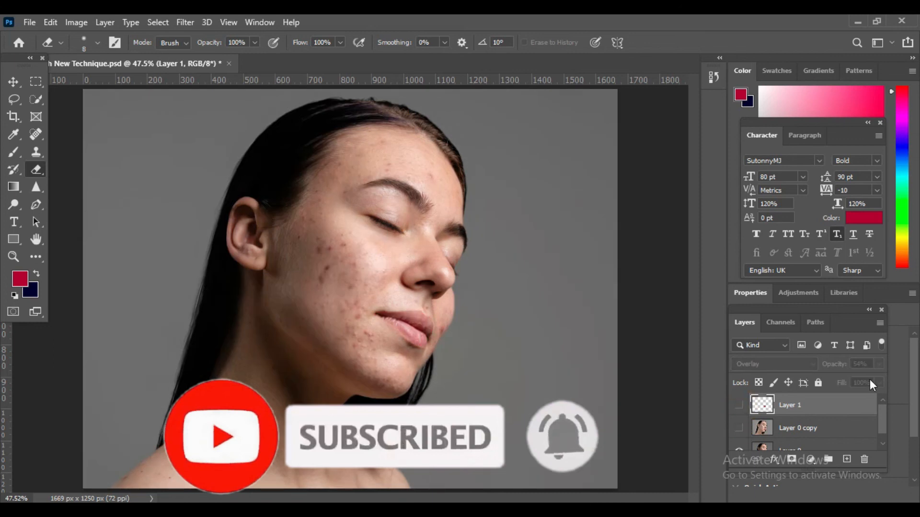
left_click(740, 406)
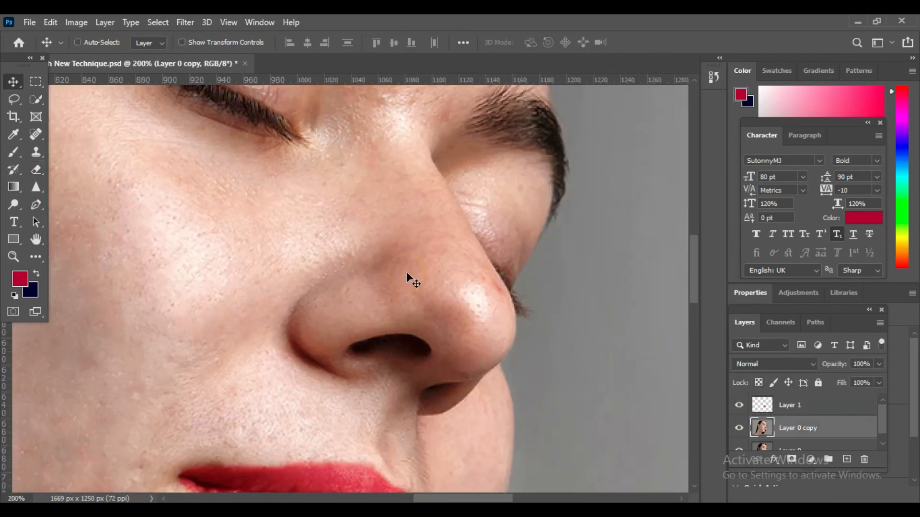
Step: Reduce Layer 1's opacity to 39% for a softer lipstick color
key("ctrl+0")
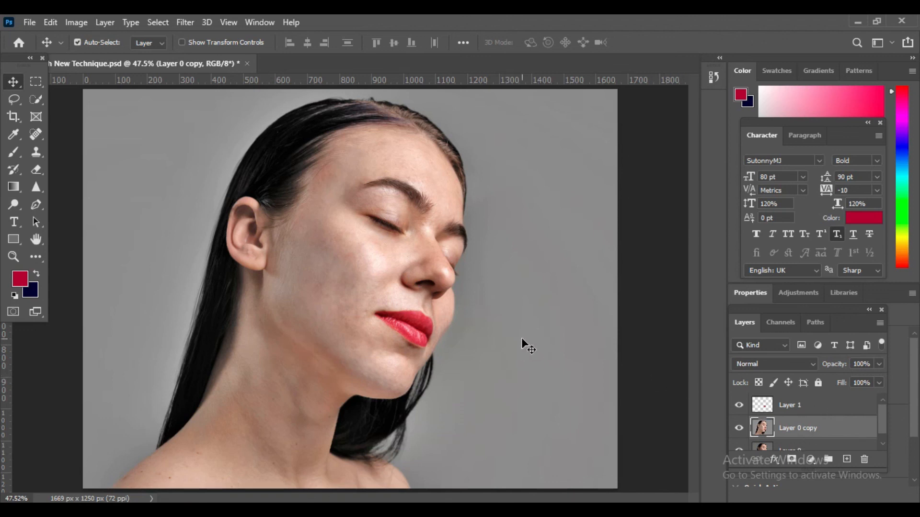
left_click(833, 406)
left_click(880, 363)
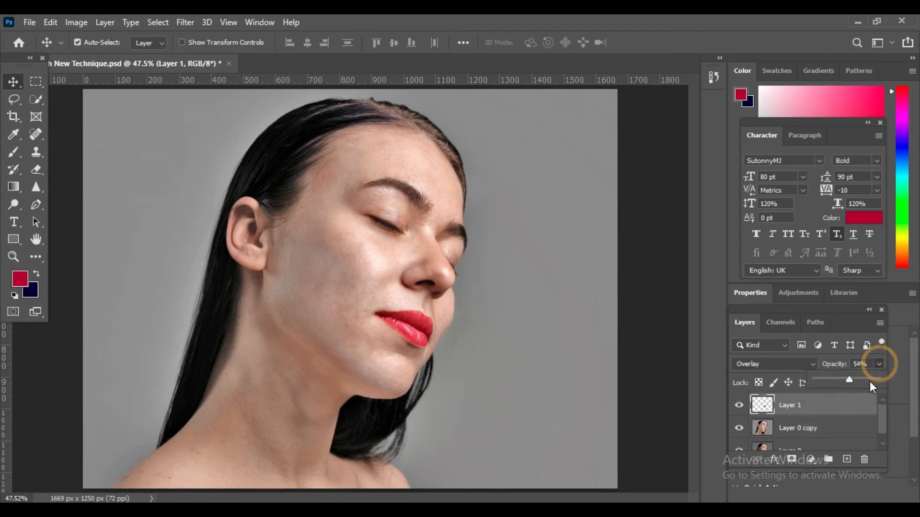
left_click_drag(849, 381, 838, 381)
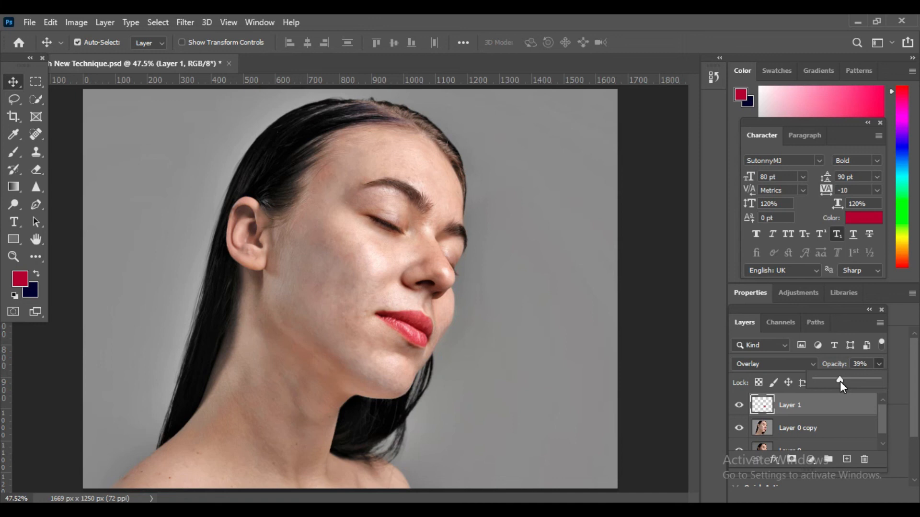